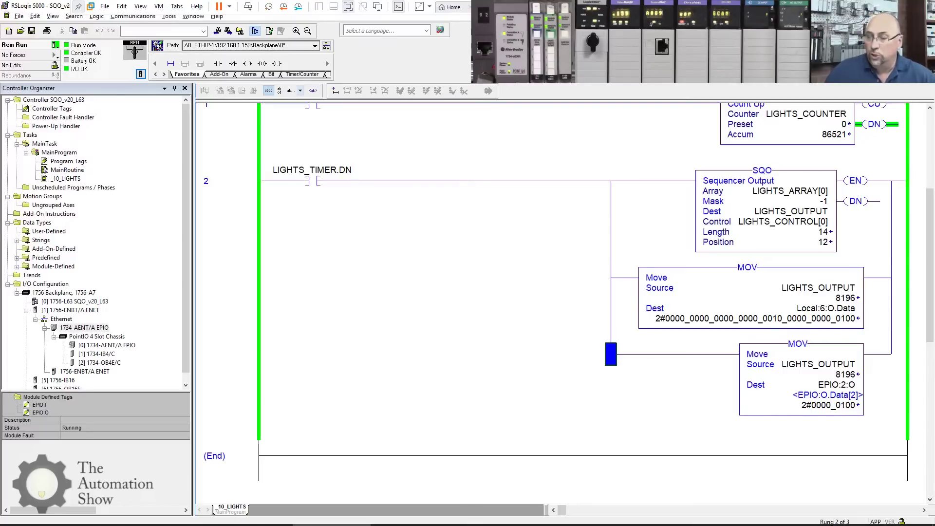
Bring the RSLinx RSWho network browser to the front.
click(397, 517)
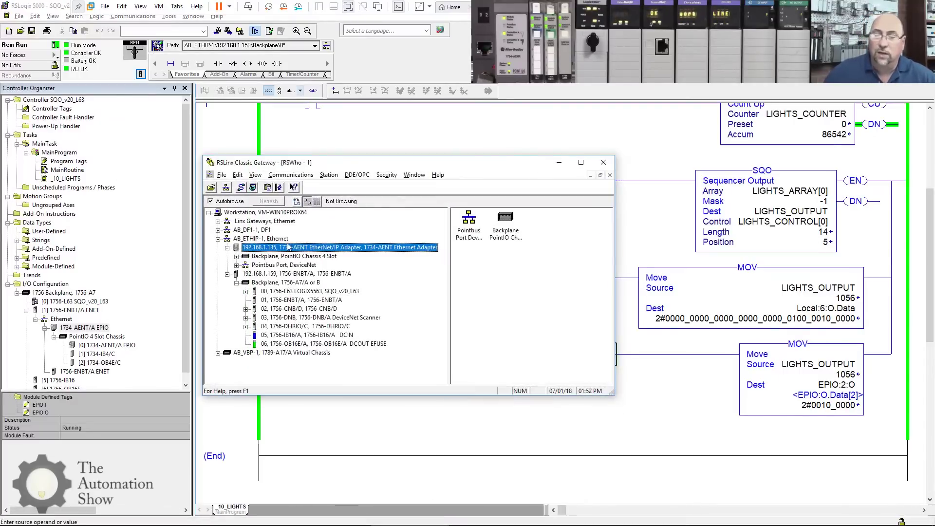
Review the 1756-CNB/D bridge's device properties in RSWho.
click(276, 310)
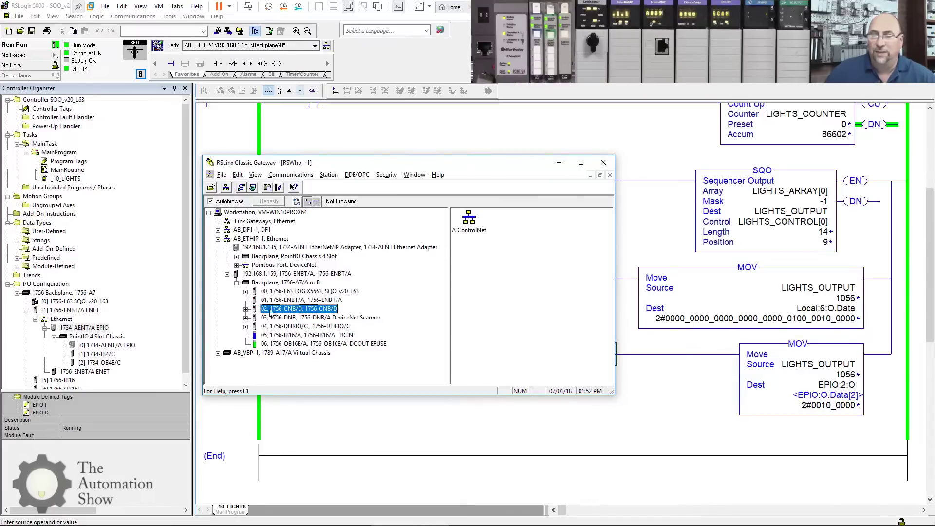
right_click(291, 312)
click(316, 373)
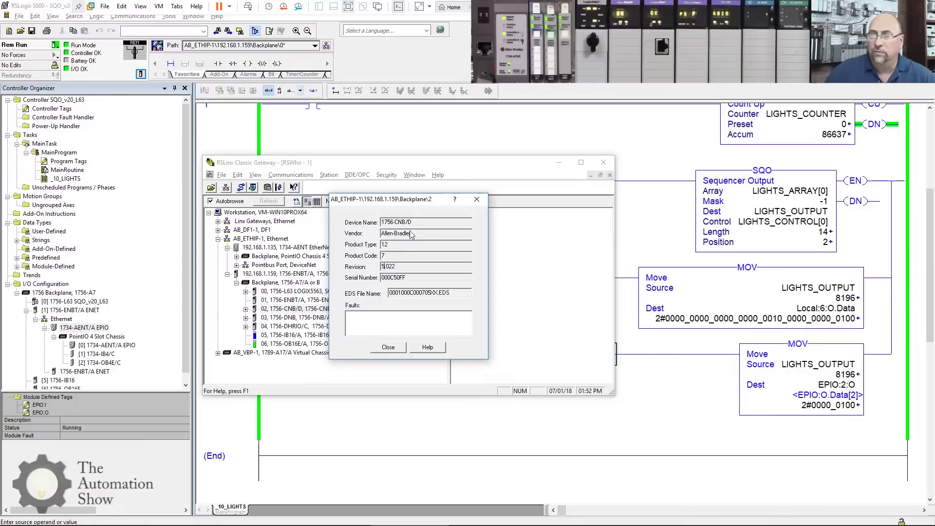
click(477, 201)
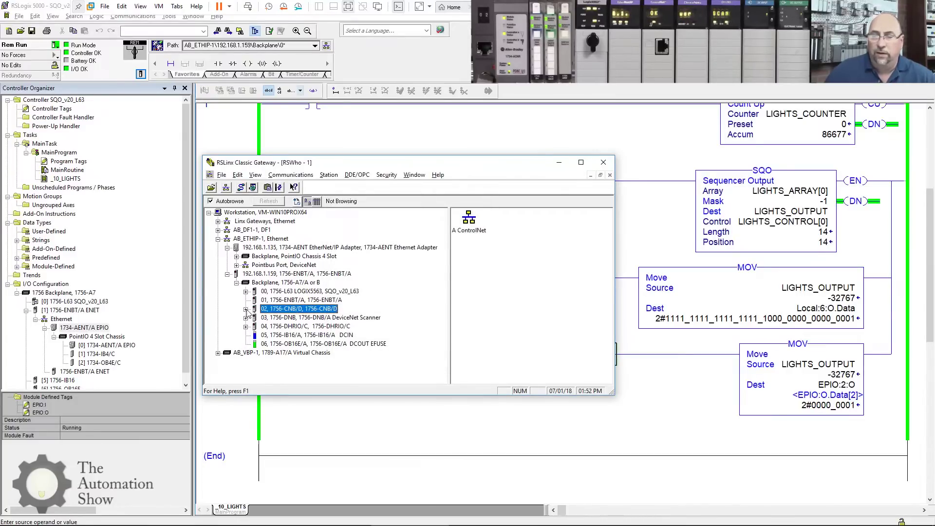
Expand the CNB/D's ControlNet branch down to the 1734-ACNR PointIO backplane.
click(246, 309)
click(254, 318)
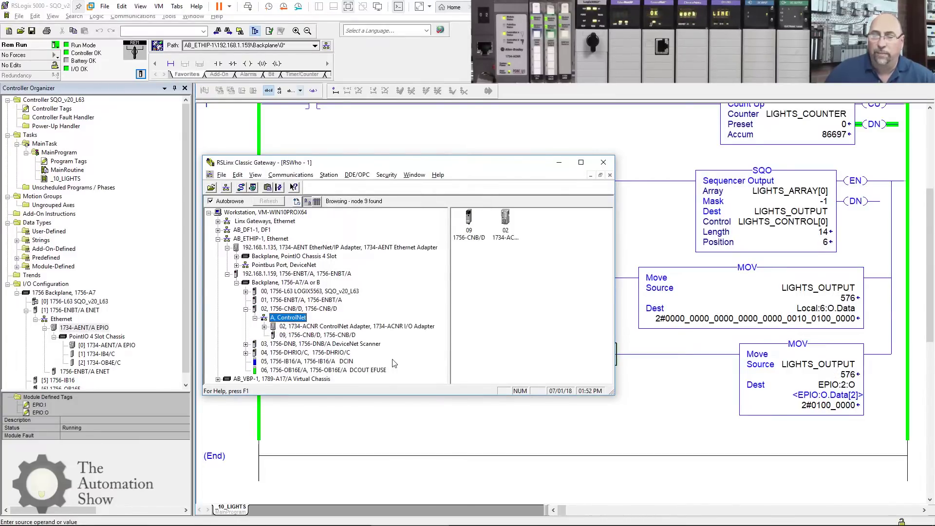
click(292, 328)
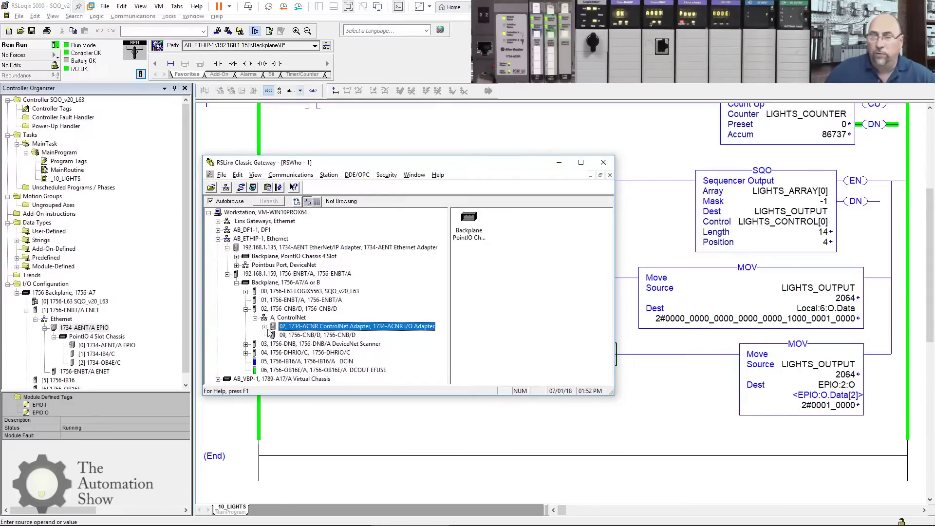
double_click(272, 329)
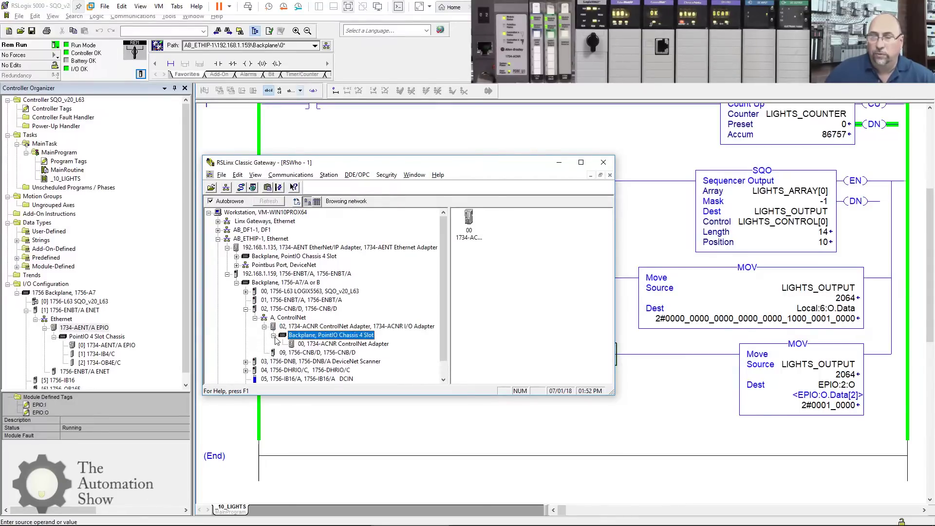
scroll(390, 380, down, 2)
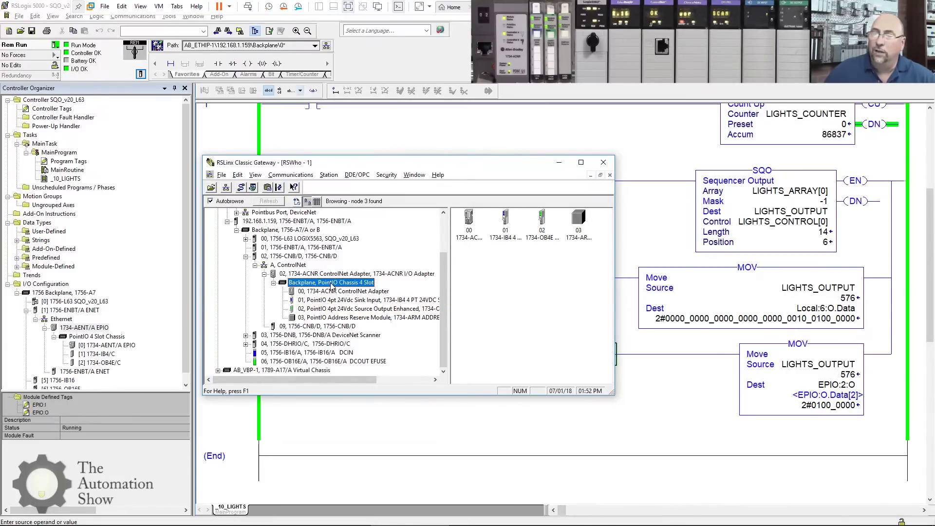
Review the 1734-ACNR adapter and 1734-IB4 input module device properties.
right_click(336, 276)
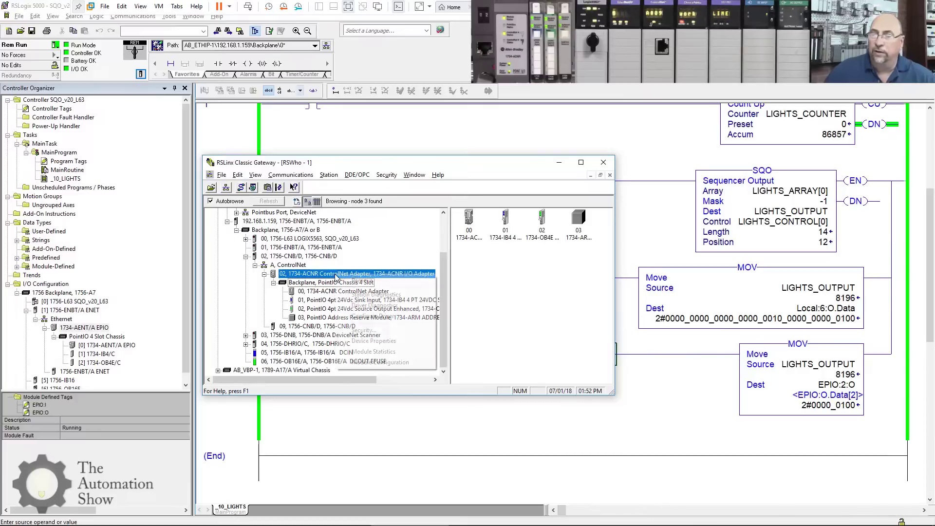
click(380, 342)
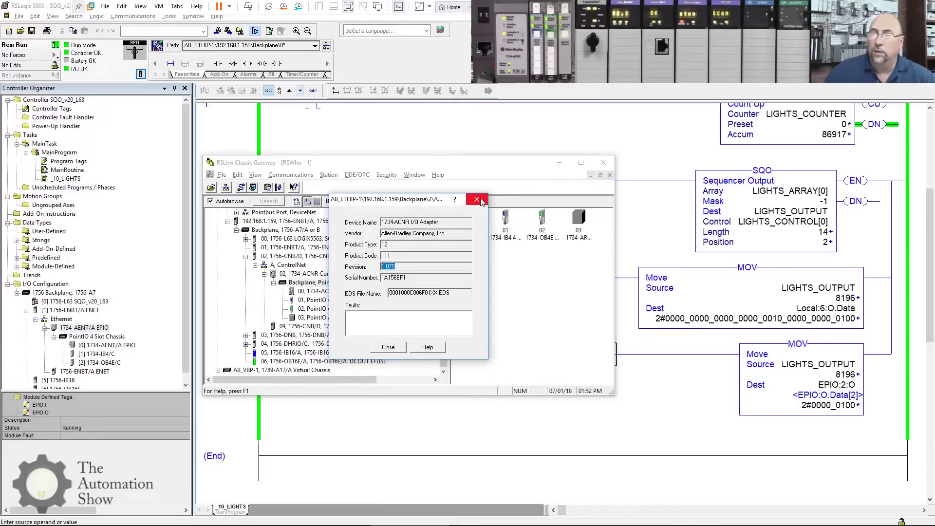
click(476, 200)
right_click(337, 302)
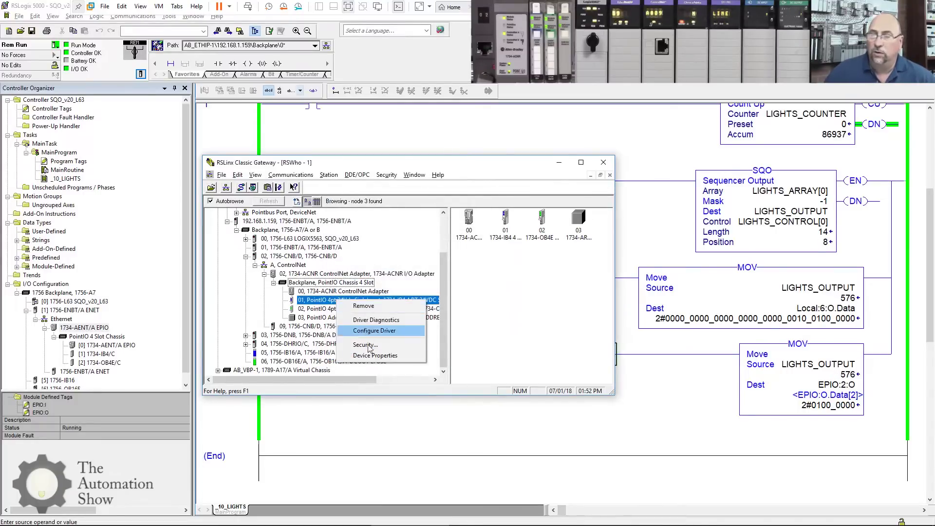
click(366, 356)
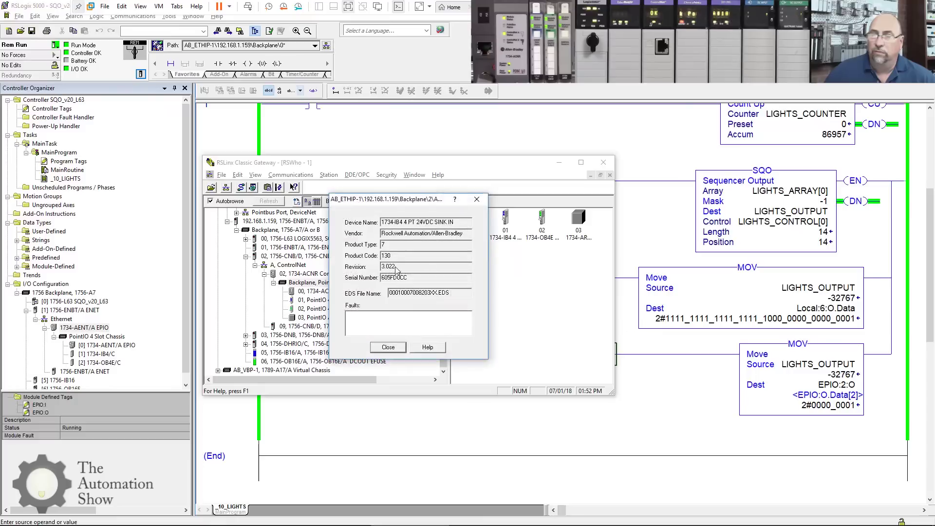
click(476, 200)
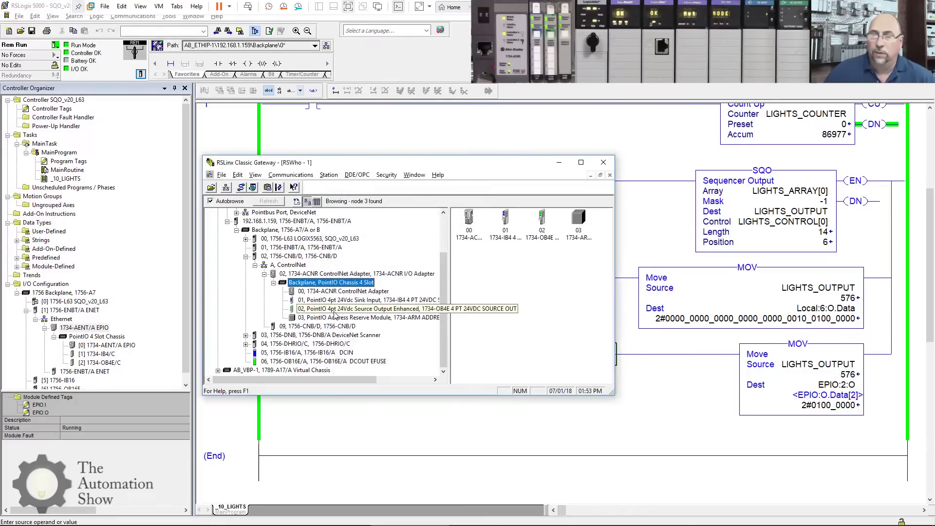
Review the 1734-OB4E output module's properties, then minimize RSLinx.
right_click(332, 310)
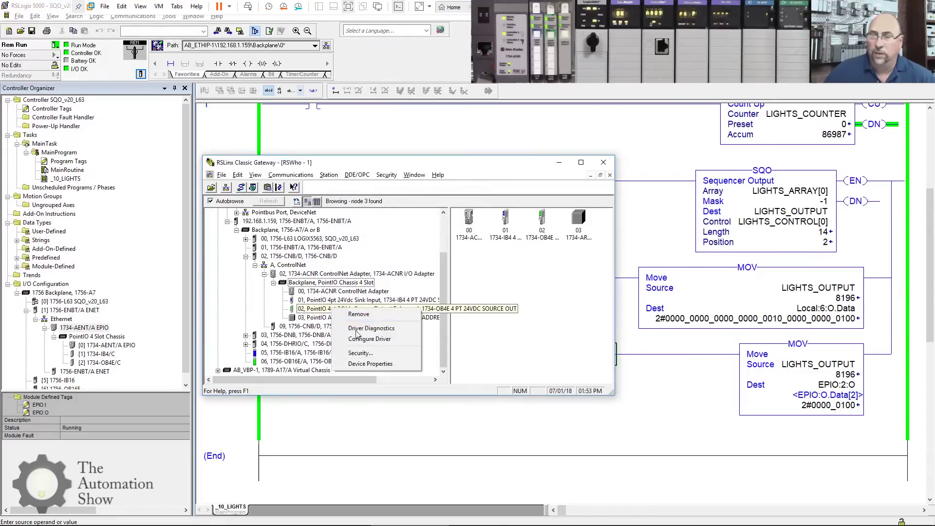
click(366, 358)
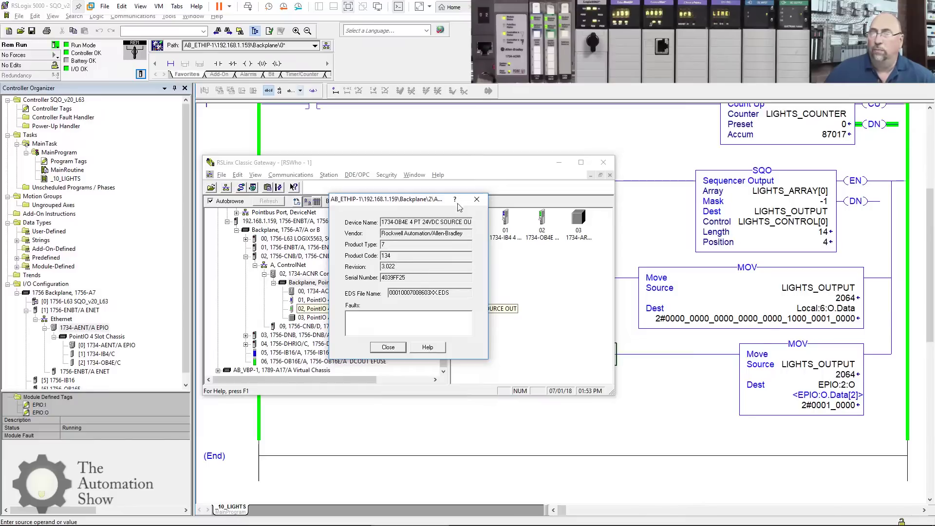
click(476, 199)
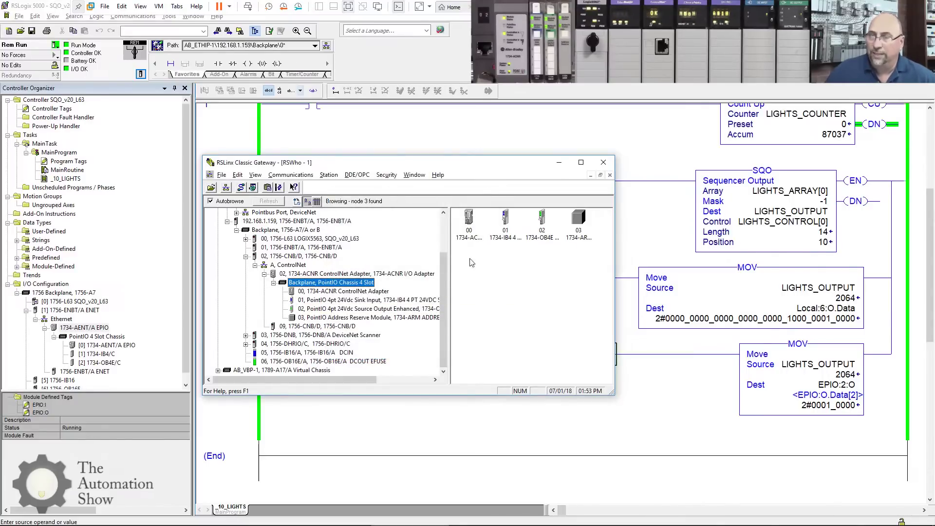
click(560, 162)
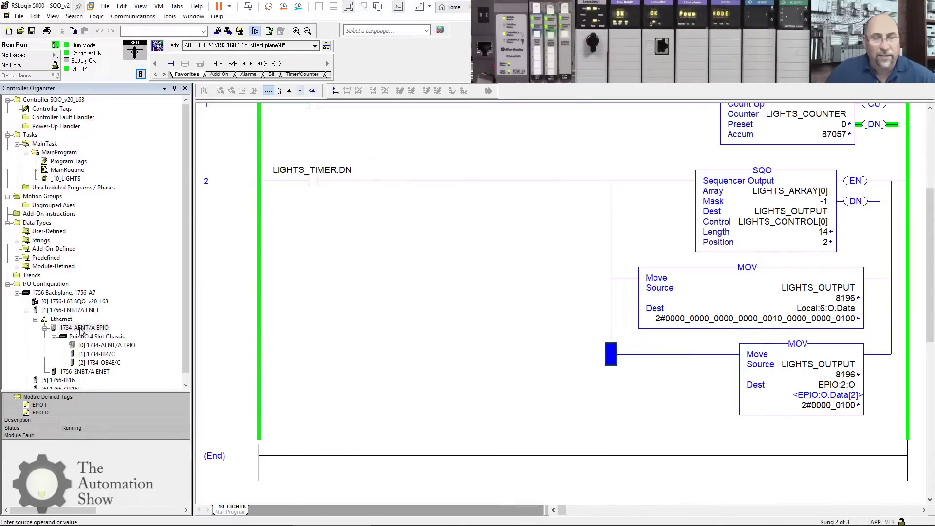
Take the controller offline and start a new module on the 1756 Backplane.
click(56, 45)
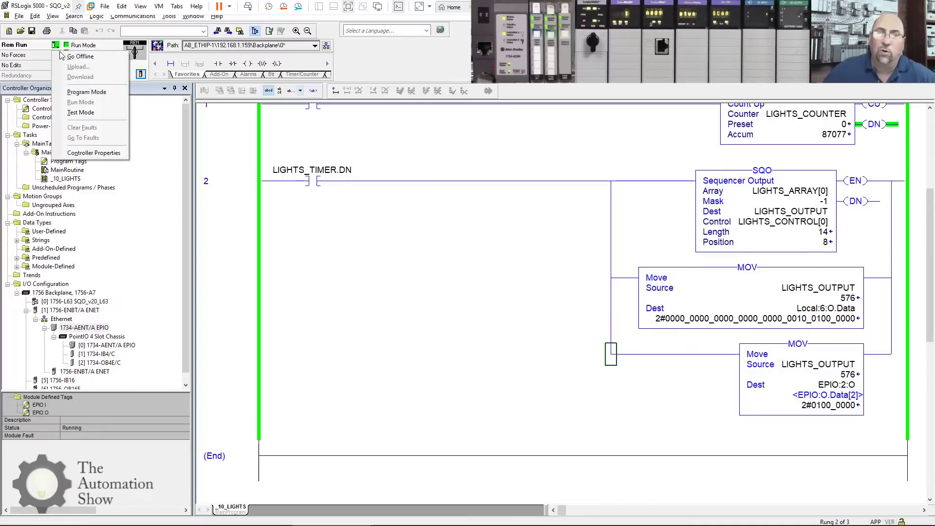
click(61, 56)
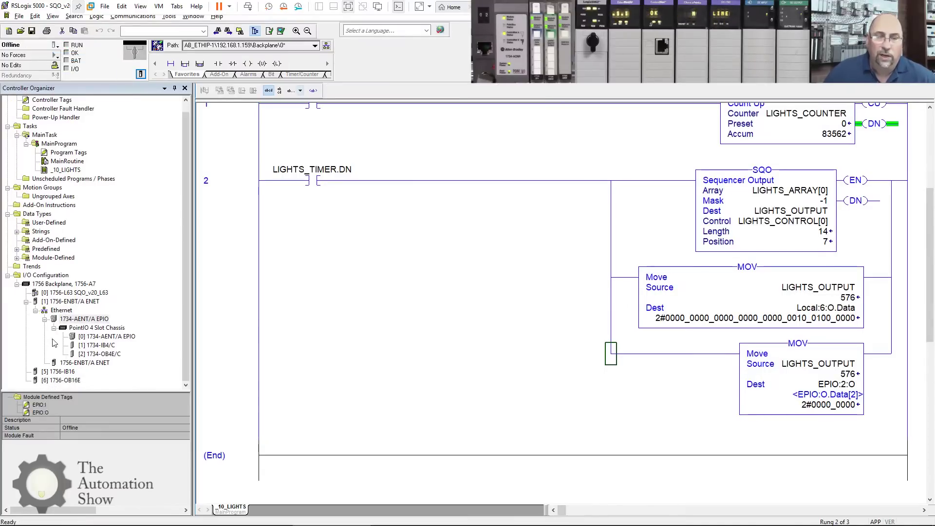
click(26, 302)
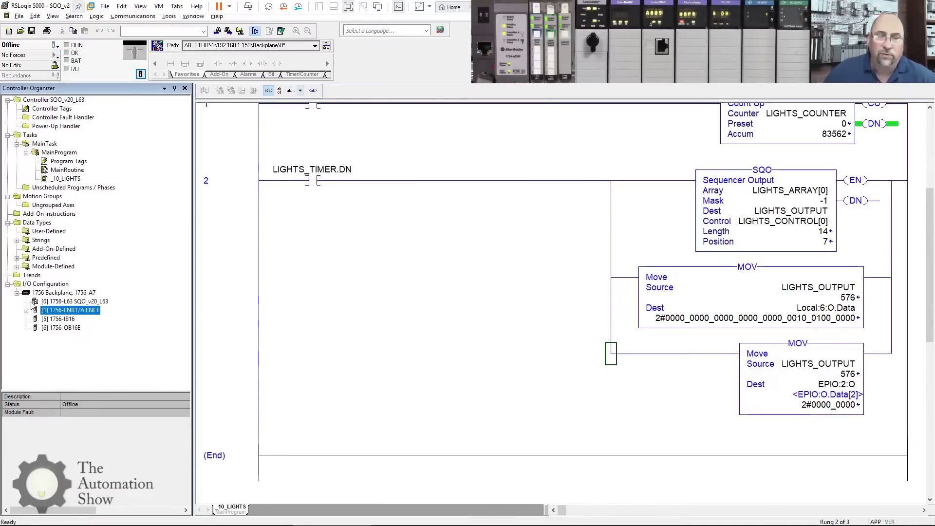
right_click(80, 294)
click(98, 299)
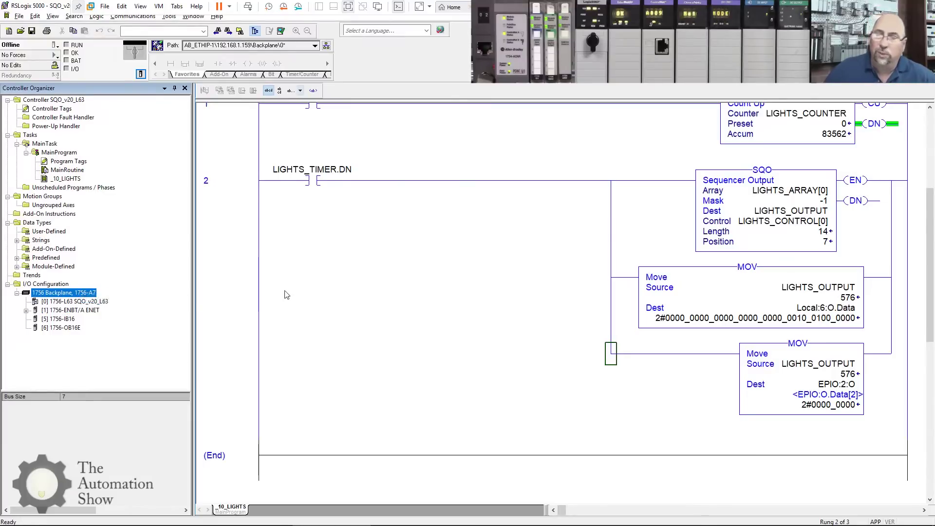
Search the catalog for 'cnb' and create a 1756-CNB bridge module.
click(391, 190)
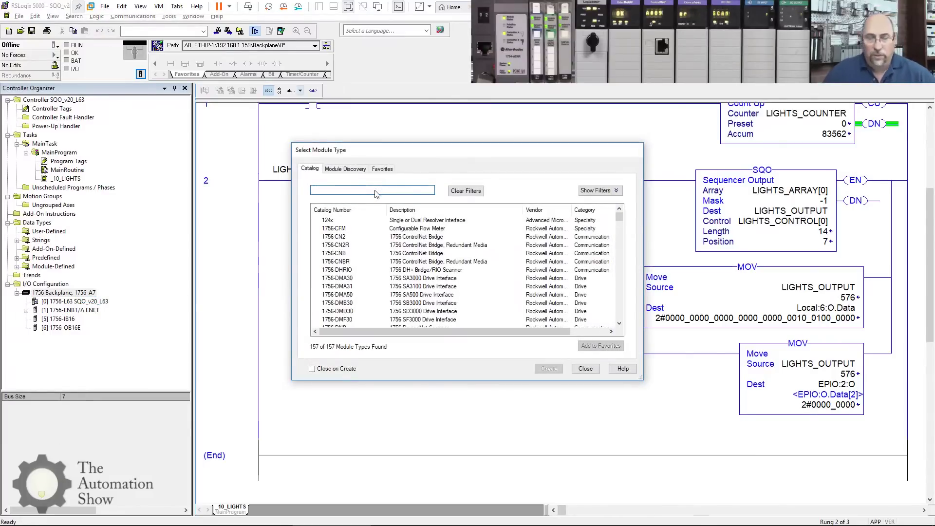
text(cn)
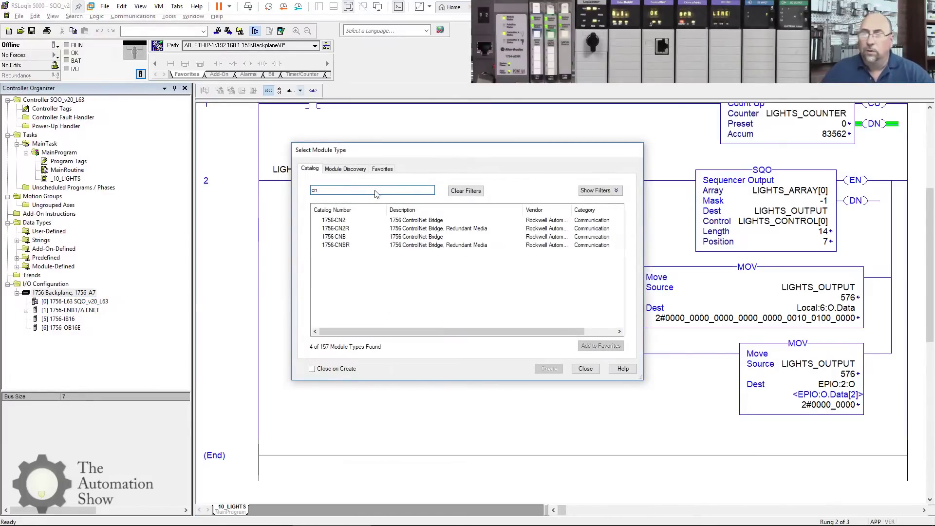
text(b)
click(344, 222)
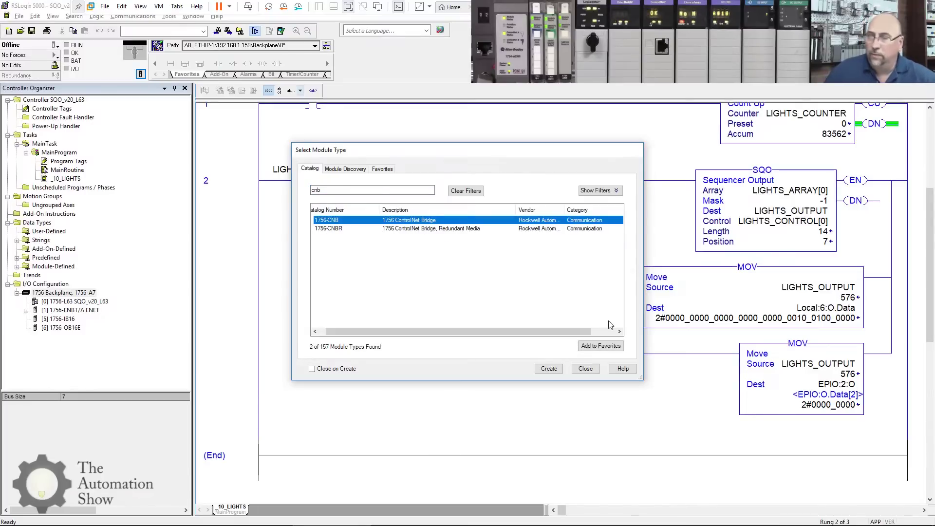
click(550, 369)
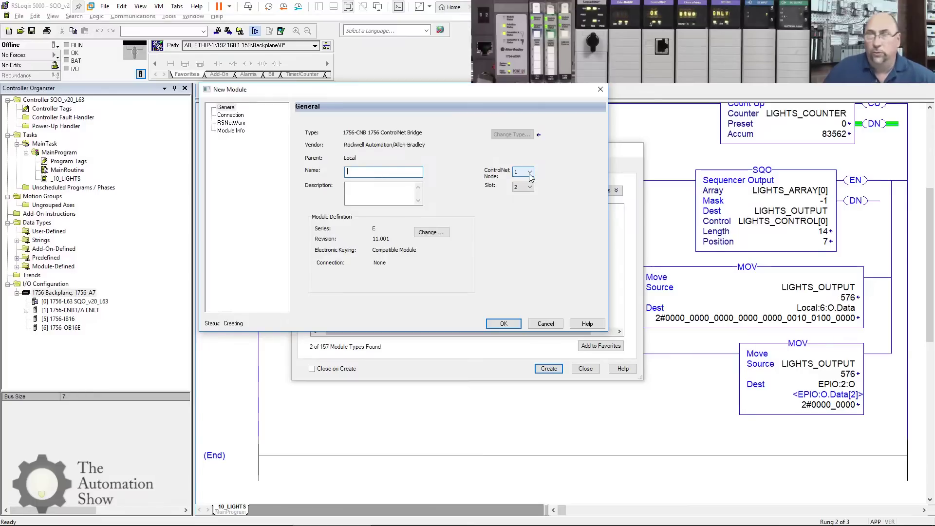
click(530, 173)
Name the bridge CNET at node 9, series D revision 5, and finish adding it.
click(522, 233)
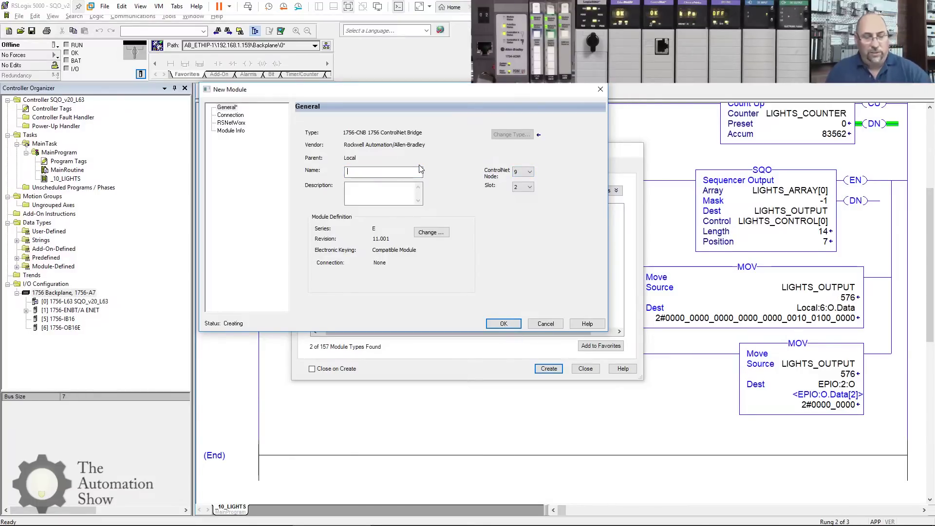
text(CNET)
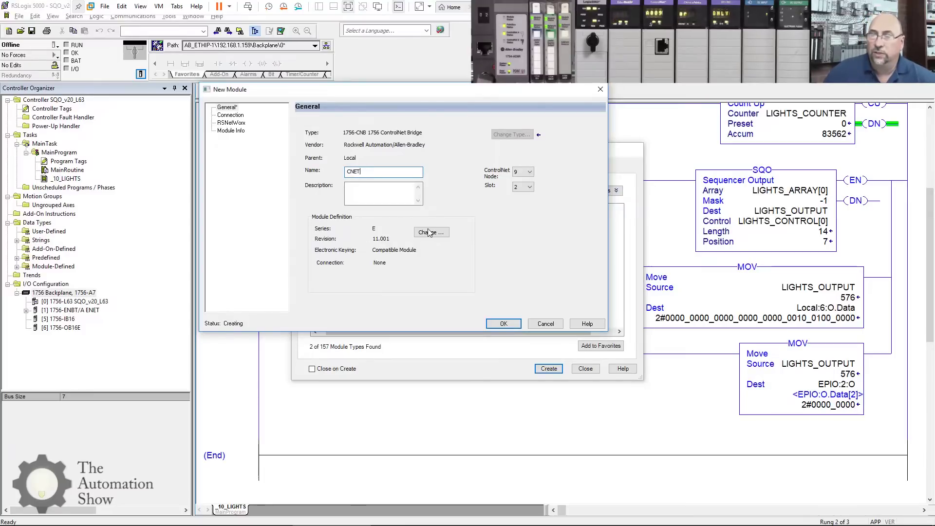
click(429, 233)
click(398, 161)
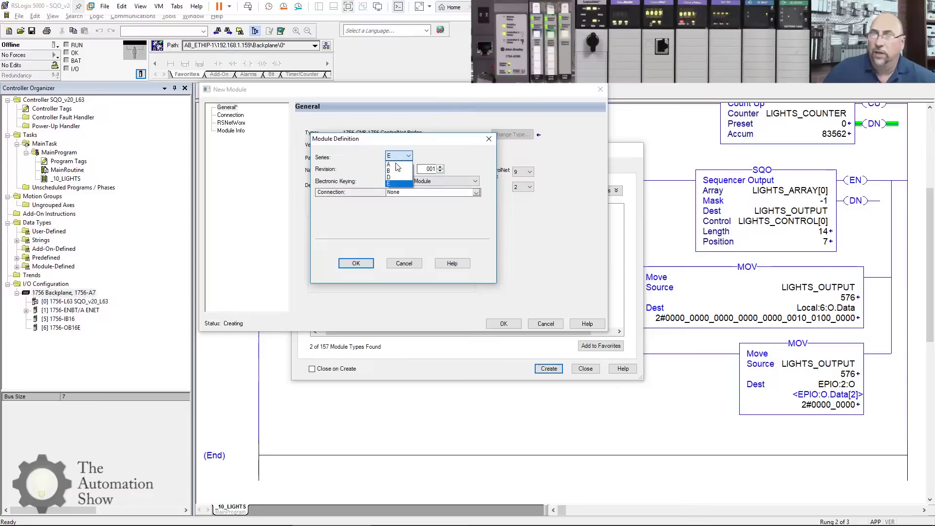
click(397, 182)
click(406, 169)
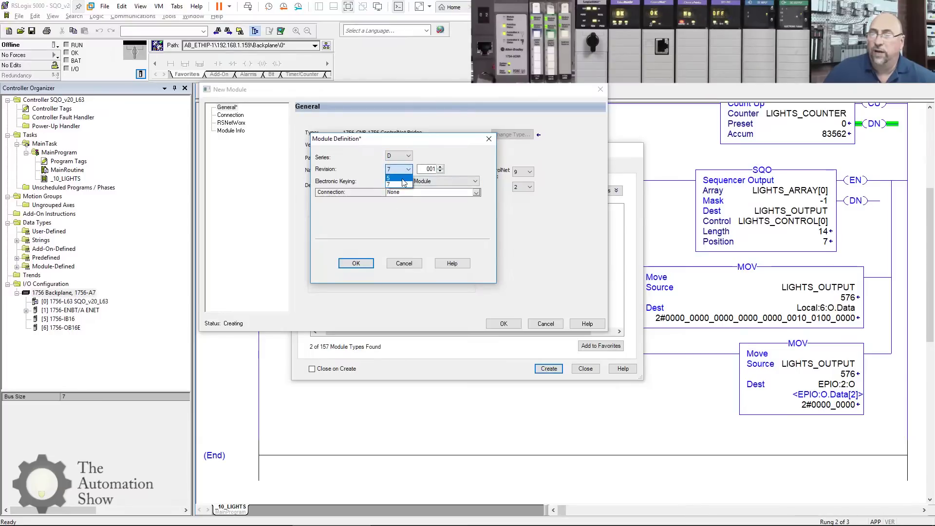
click(369, 264)
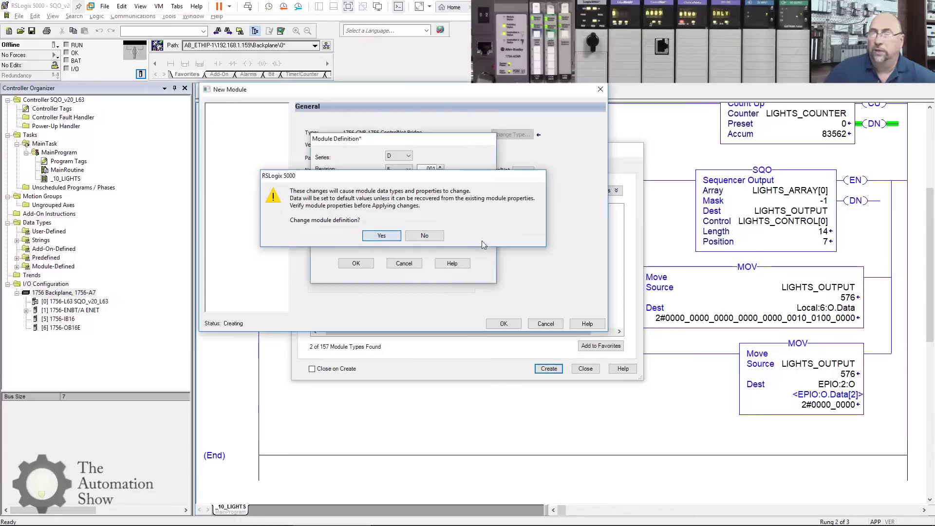
click(380, 237)
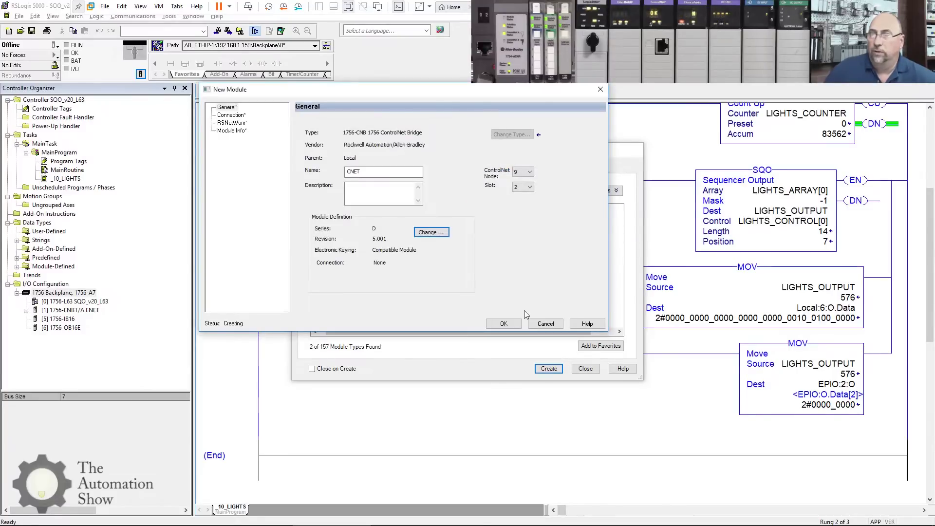
click(505, 323)
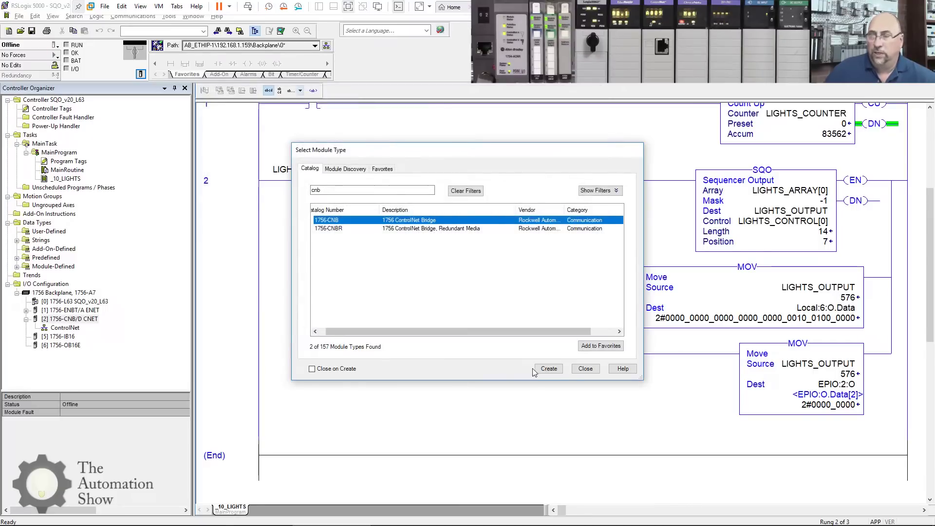
click(586, 369)
Create a 1734-ACNR adapter under the ControlNet network using the '734' filter.
right_click(78, 330)
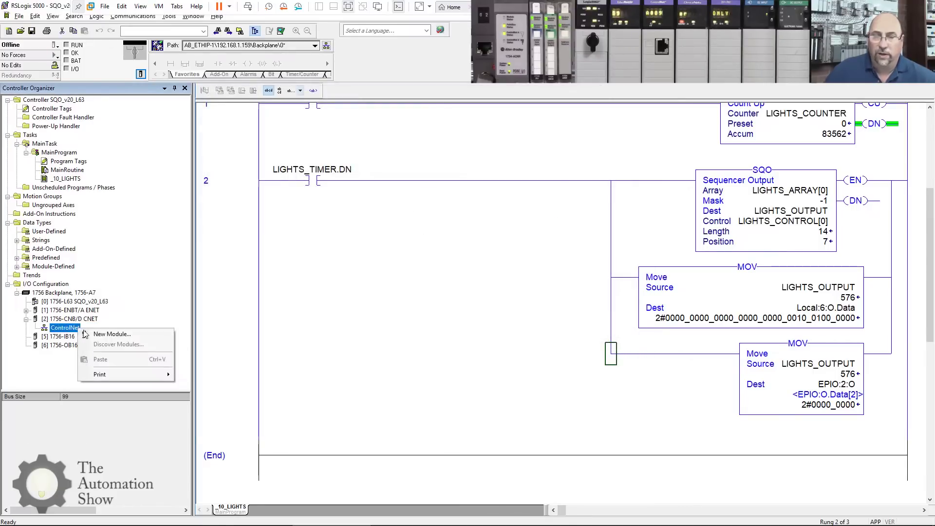
key(Escape)
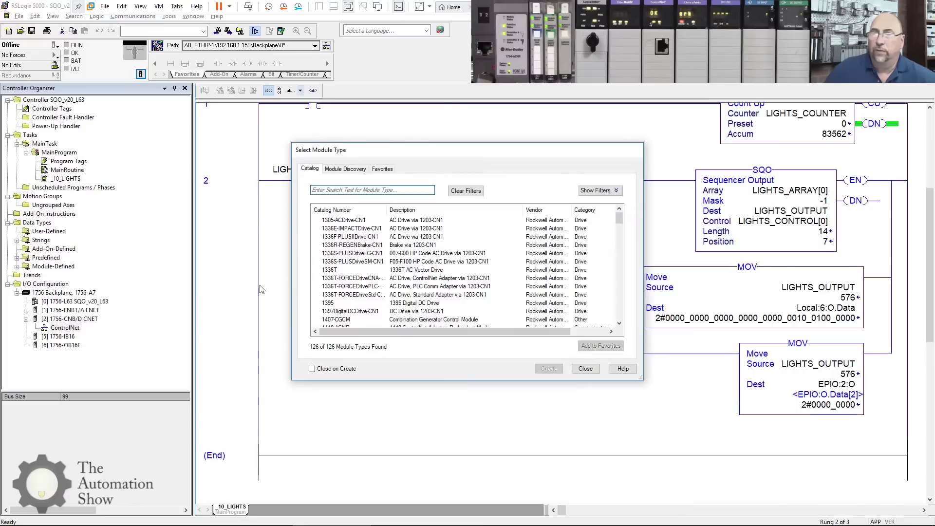
text(17)
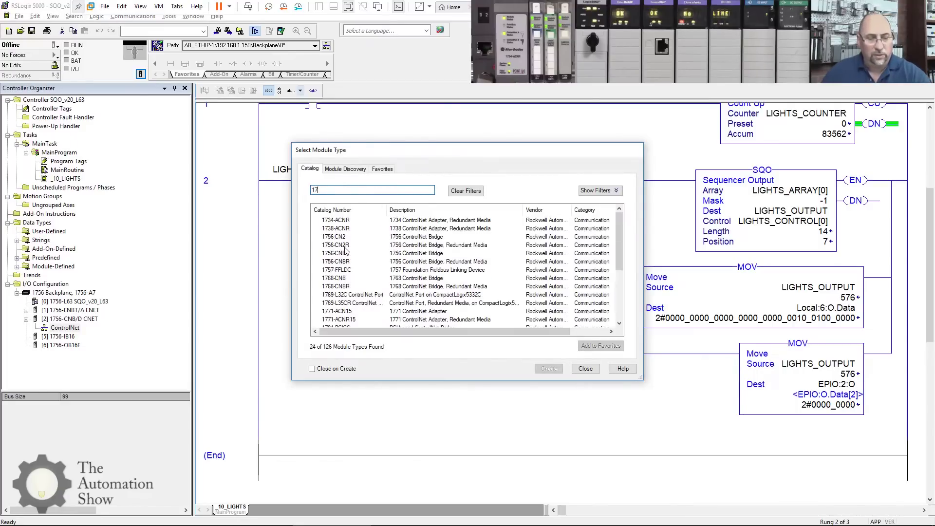
text(34)
click(344, 223)
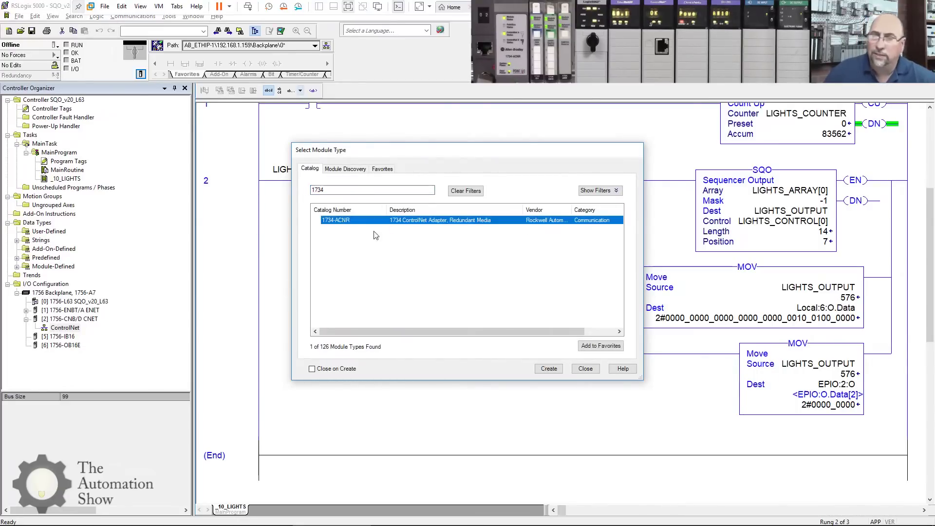
click(546, 371)
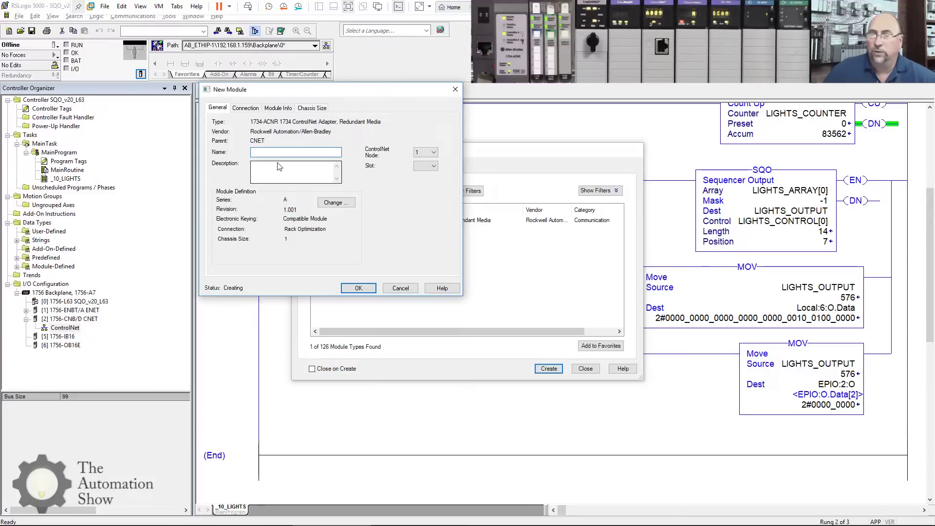
Name the adapter CPIO and set its ControlNet node to 2.
text(CPIO)
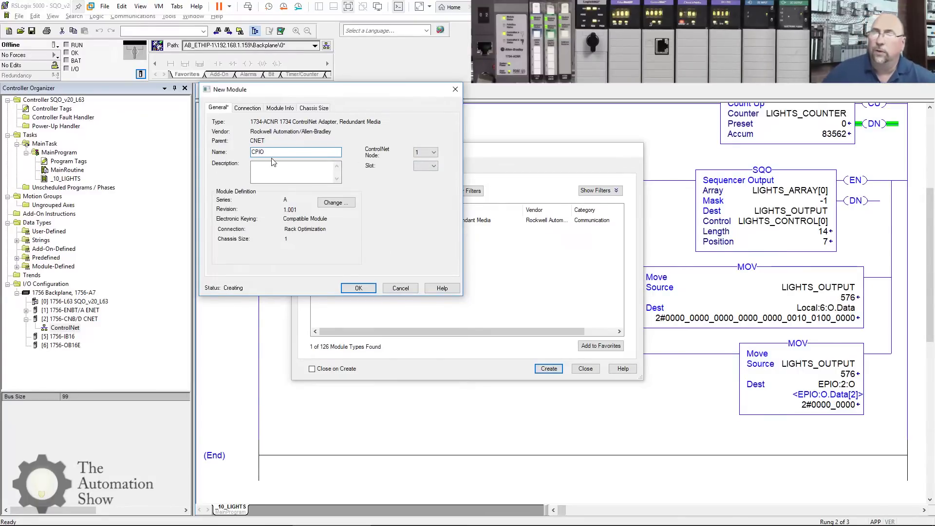
click(426, 152)
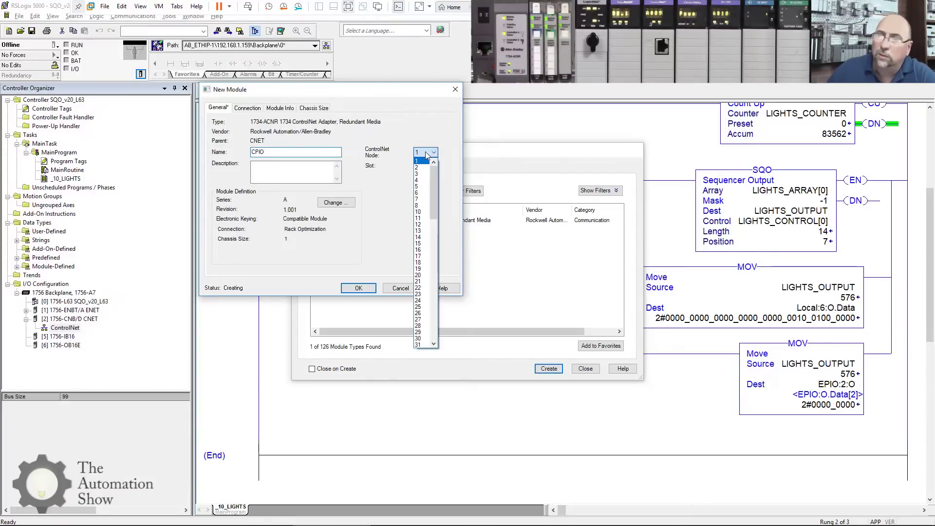
click(423, 168)
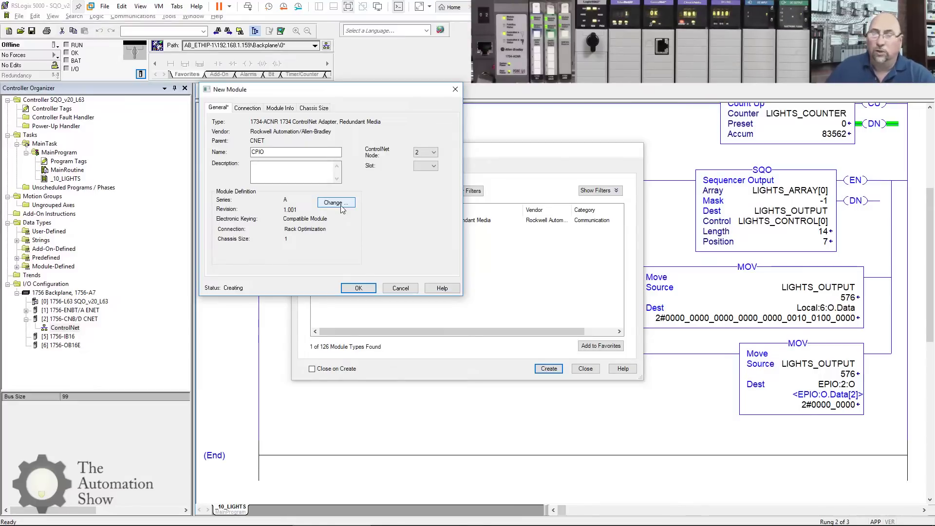
In RSLinx, check the 1734-ACNR's chassis configuration (size 4) and close it unchanged.
click(409, 517)
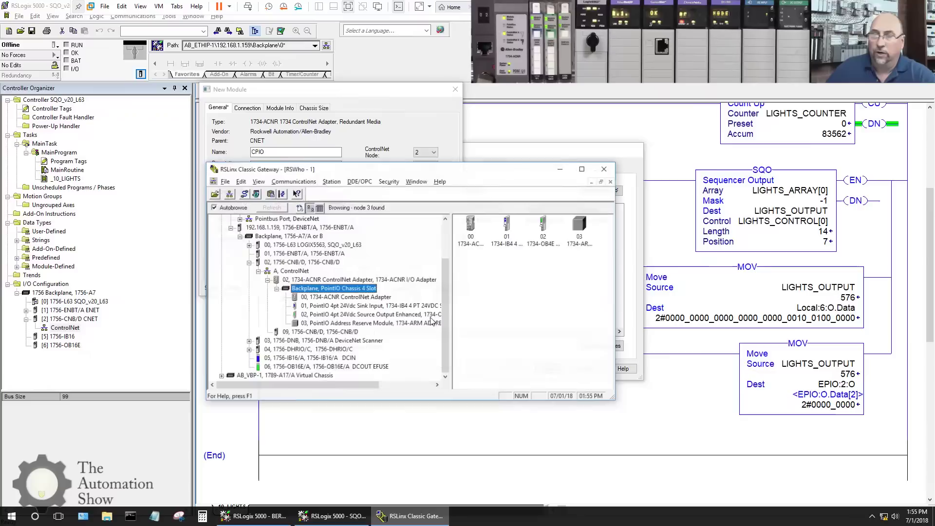
click(329, 274)
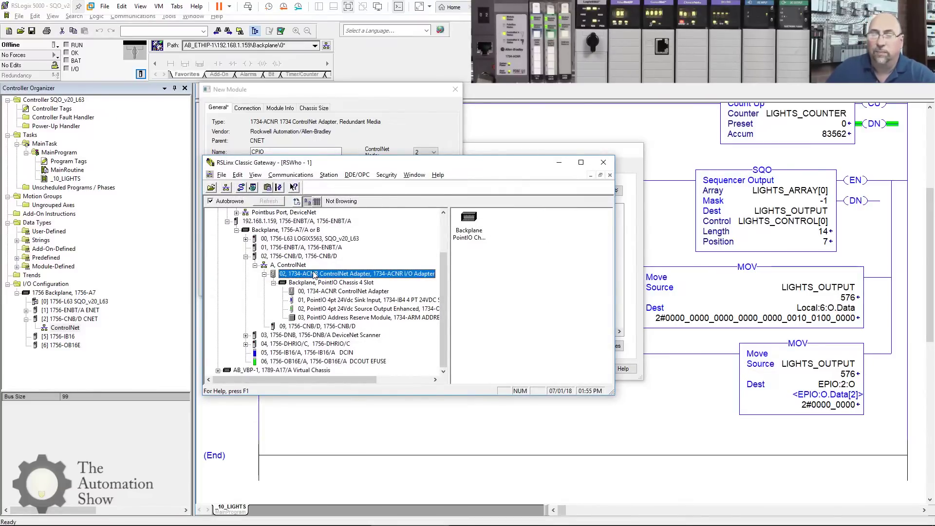
right_click(315, 274)
click(360, 359)
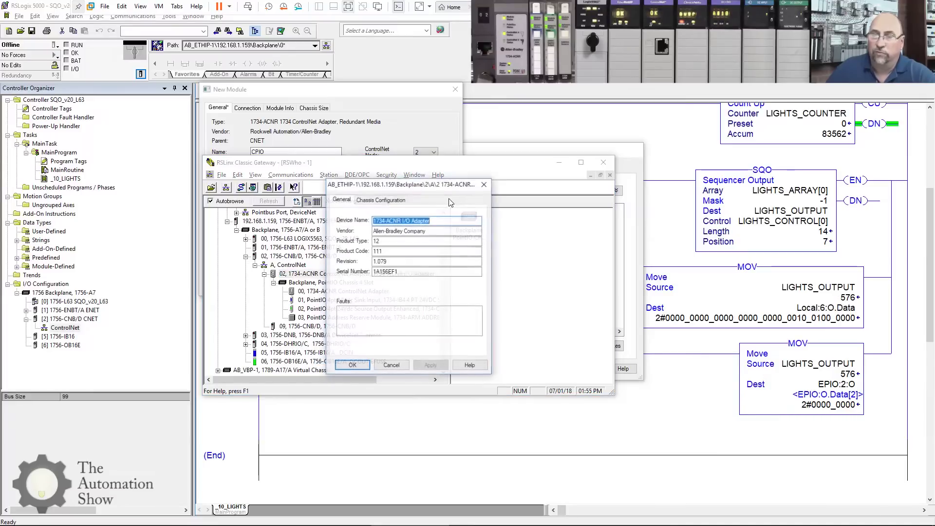
click(393, 201)
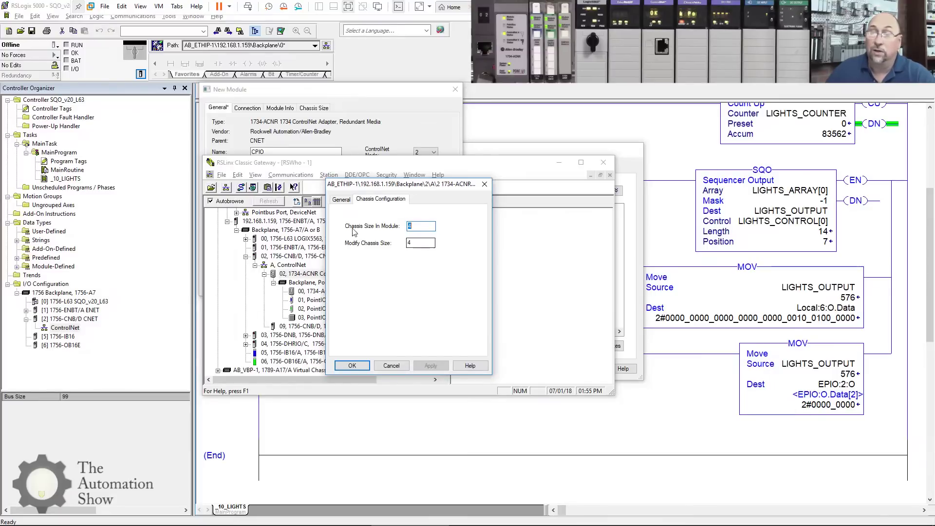
click(391, 365)
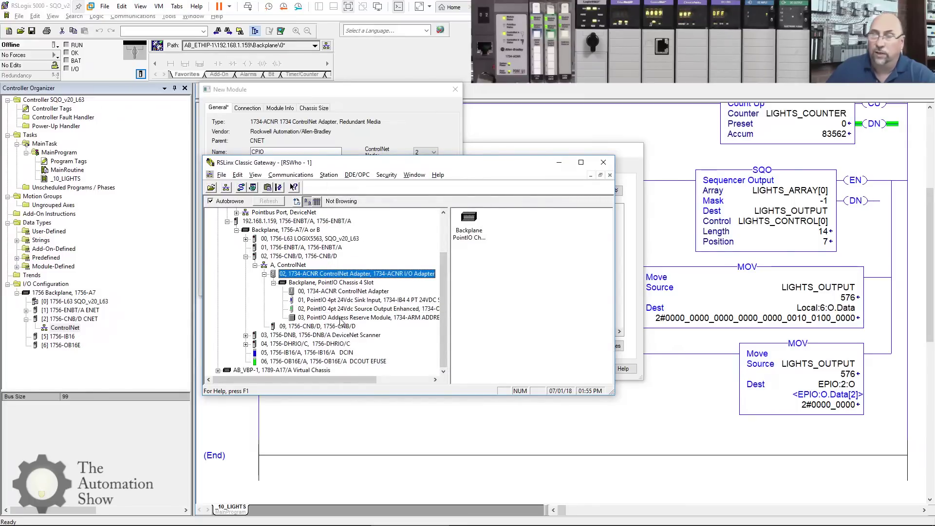
drag(520, 166, 533, 236)
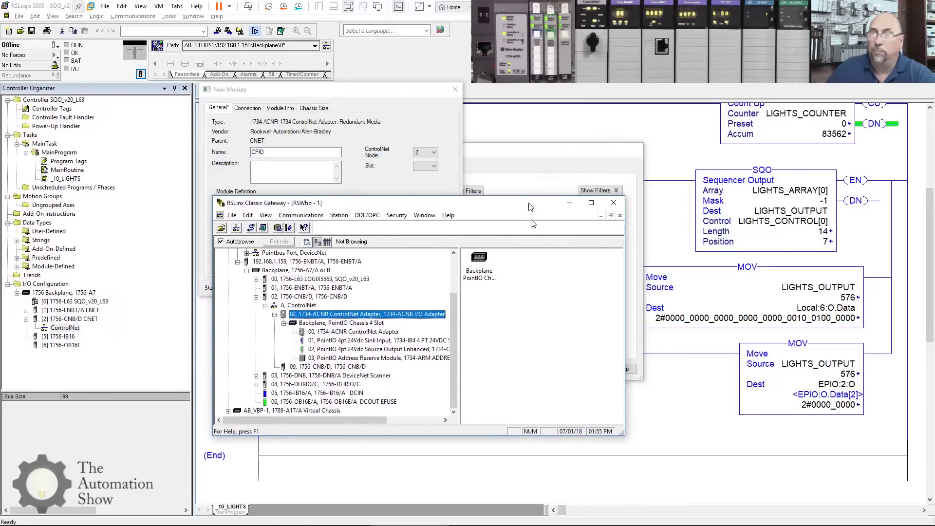
Change the CPIO adapter's chassis size to 4 and finish creating it.
click(570, 233)
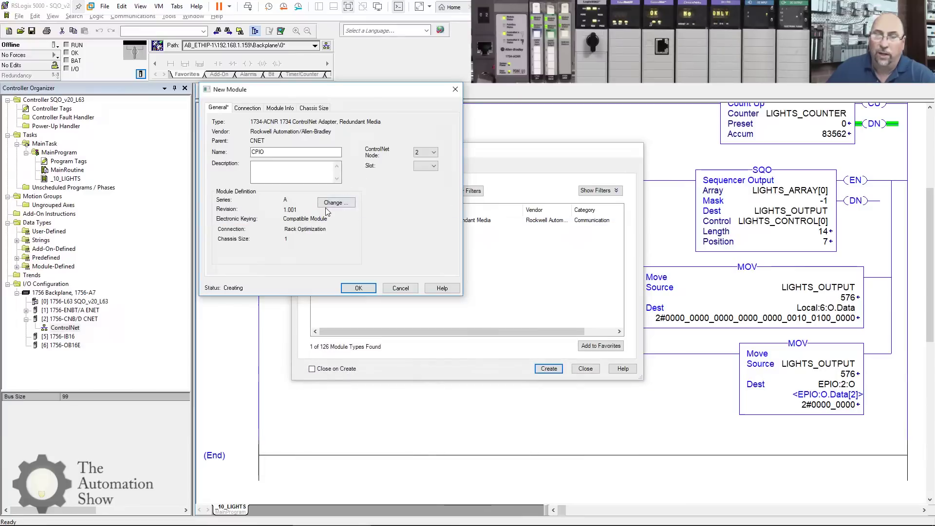
click(335, 204)
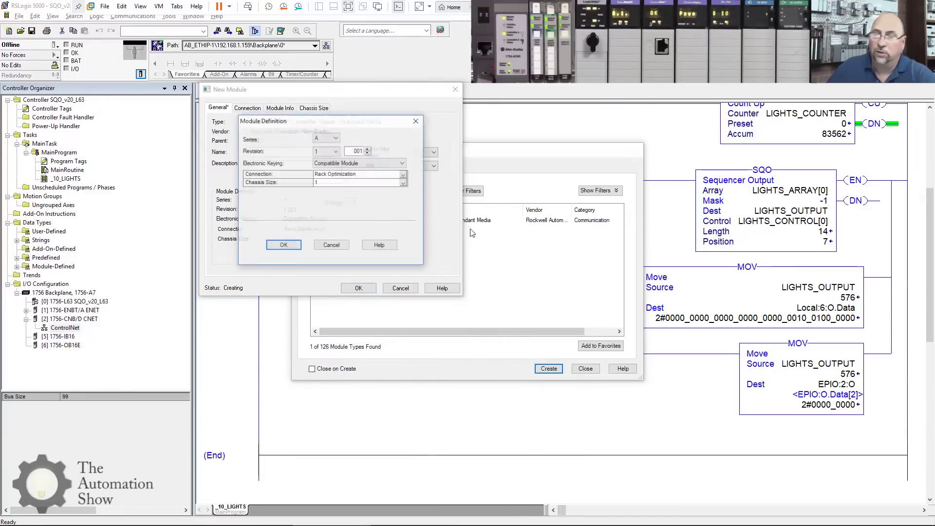
click(336, 184)
scroll(338, 189, up, 4)
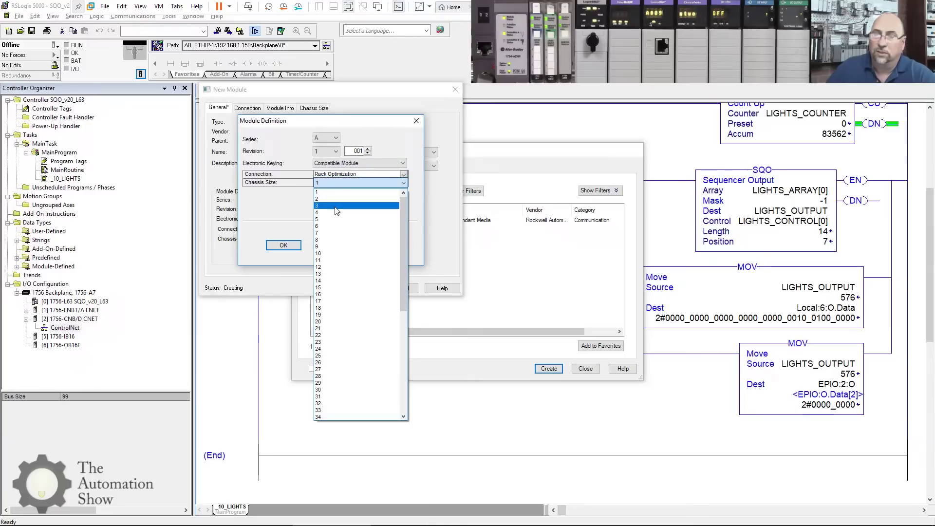
click(336, 209)
key(Return)
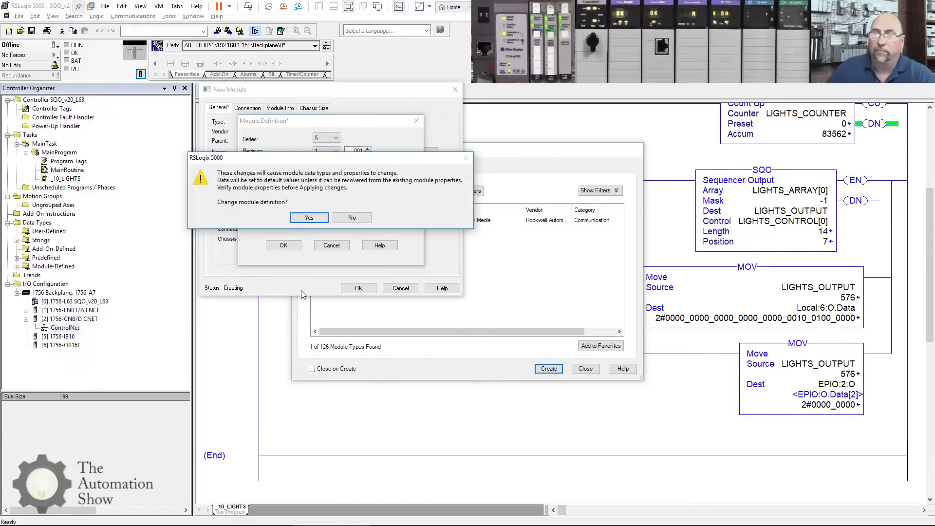
click(309, 218)
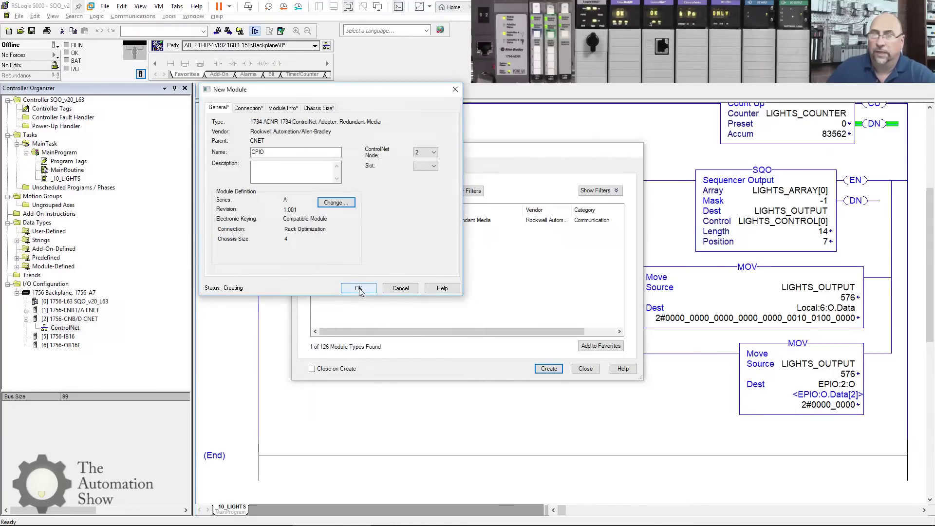
key(Return)
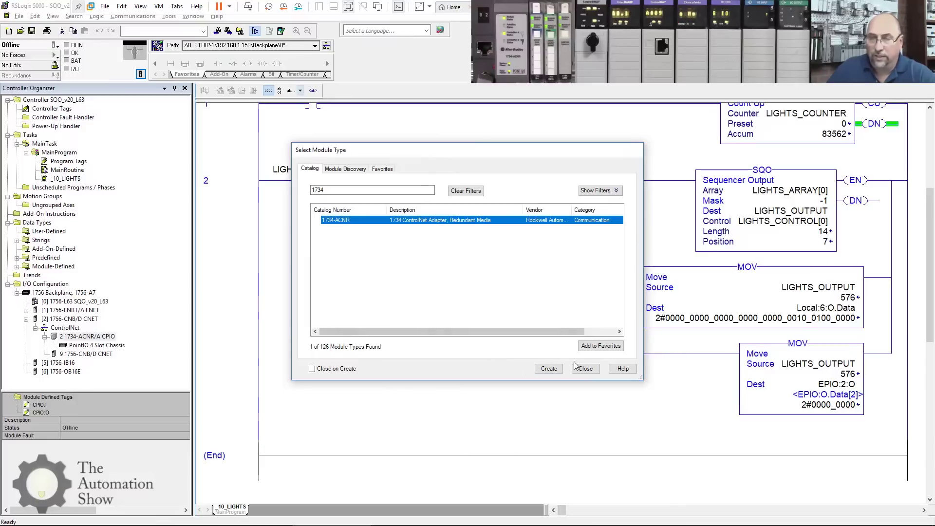
key(Escape)
Add a 1734-IB4 input module in slot 1 of the PointIO chassis.
click(121, 346)
right_click(122, 346)
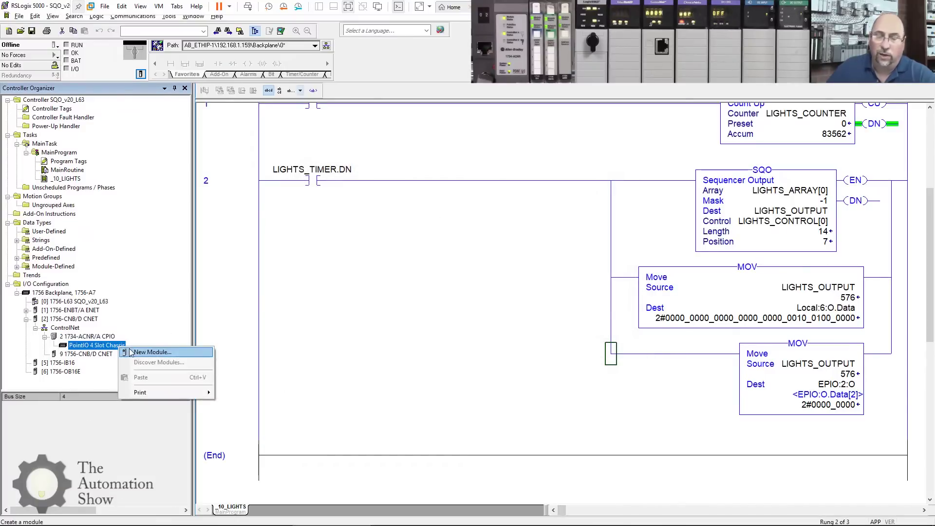
key(Escape)
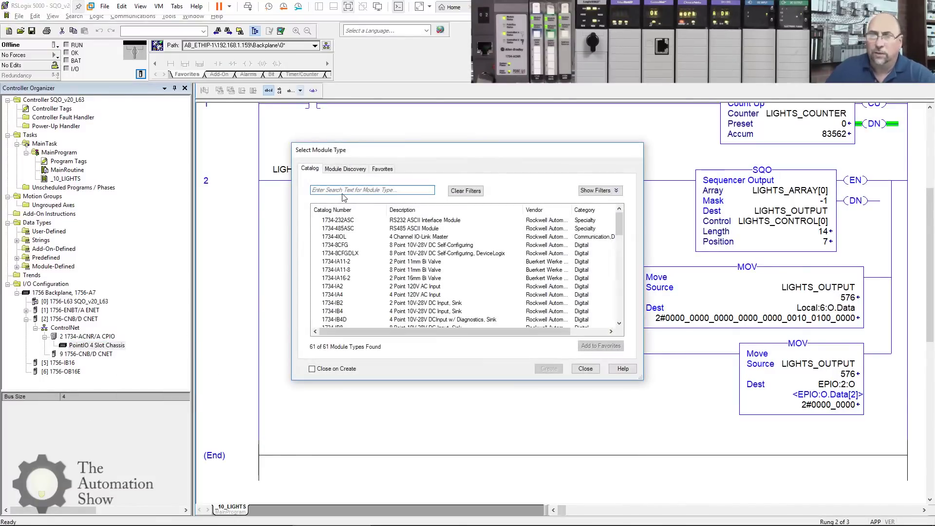
text(ib)
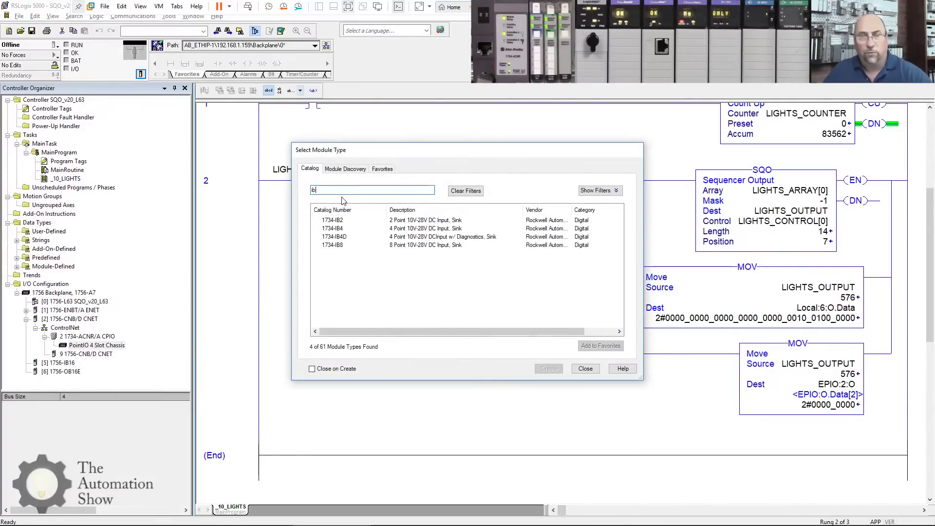
text(4)
click(341, 220)
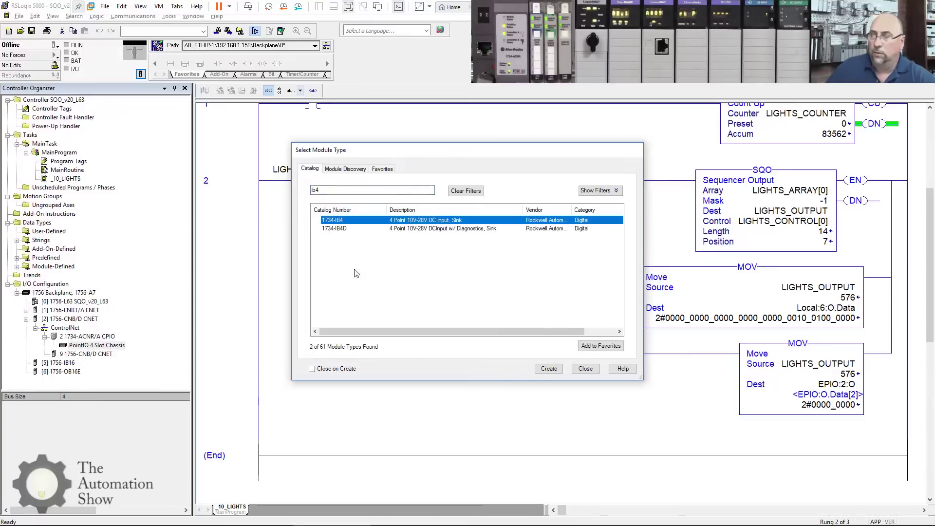
click(554, 370)
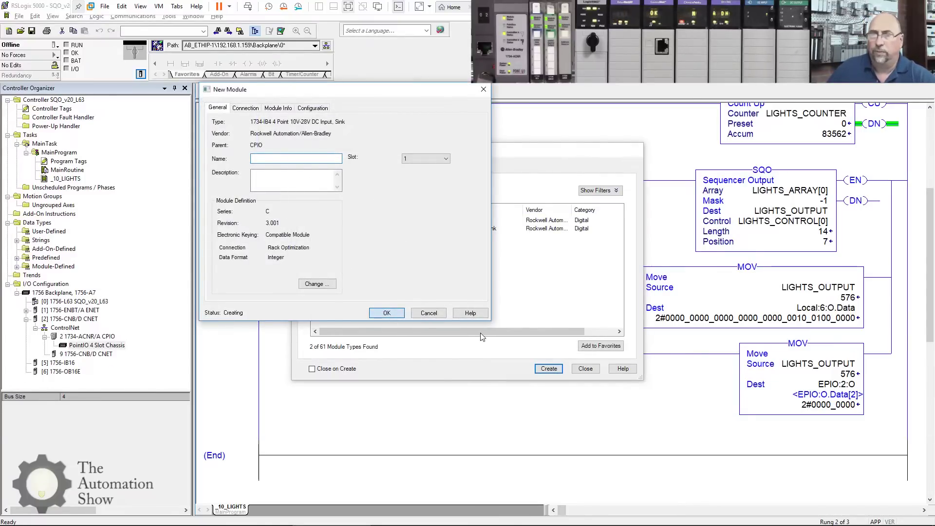
key(Return)
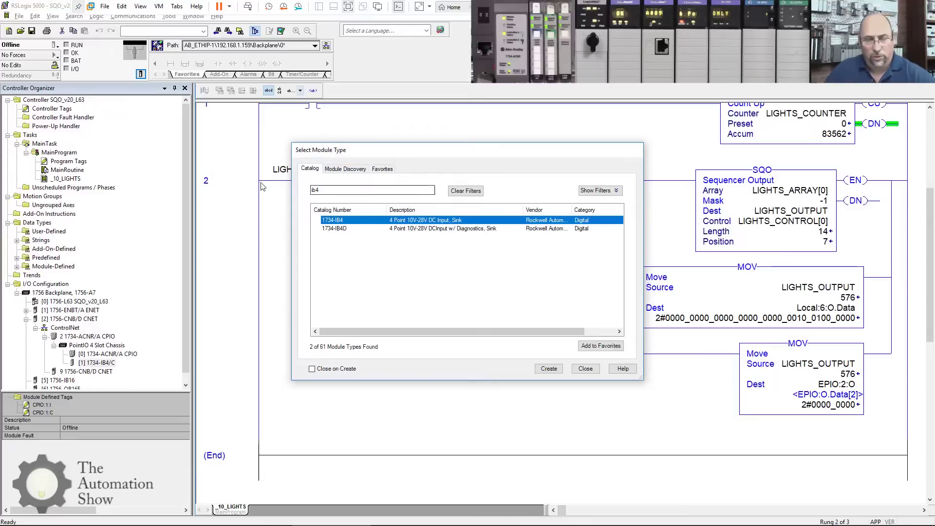
Add a 1734-OB4E output module in slot 2 and save the project.
key(BackSpace)
key(BackSpace)
key(BackSpace)
text(o)
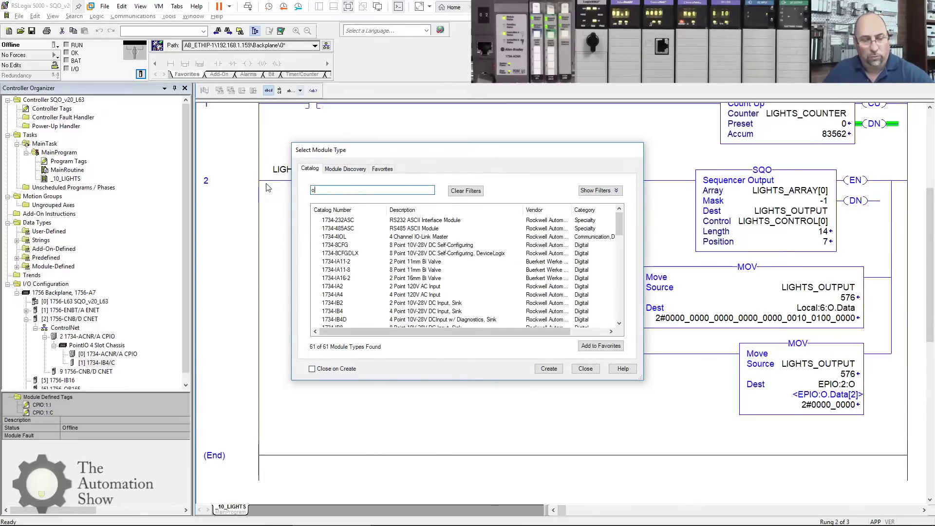
text(b4e)
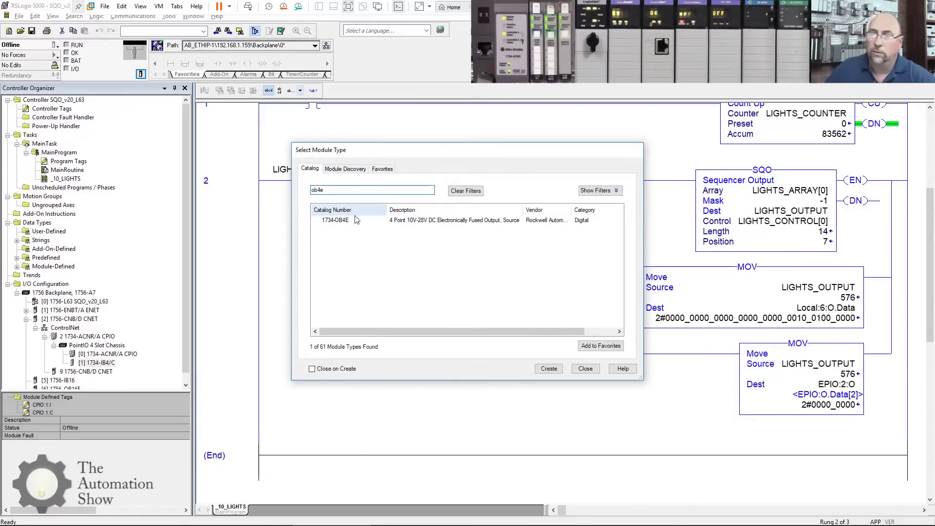
click(336, 221)
click(549, 368)
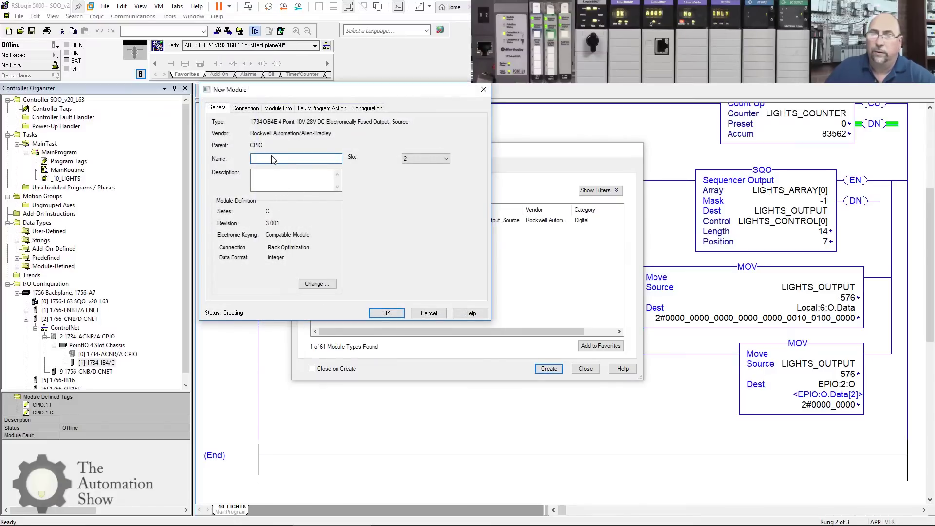
click(379, 316)
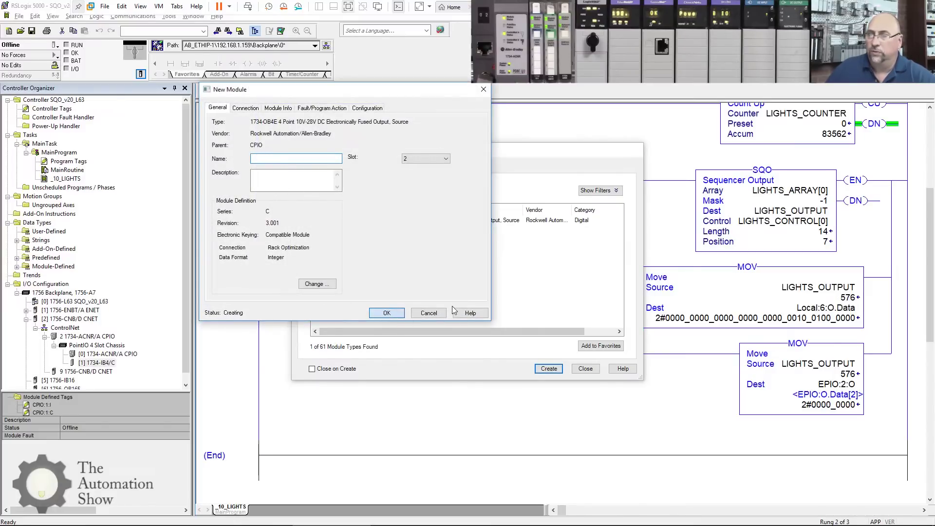
click(585, 369)
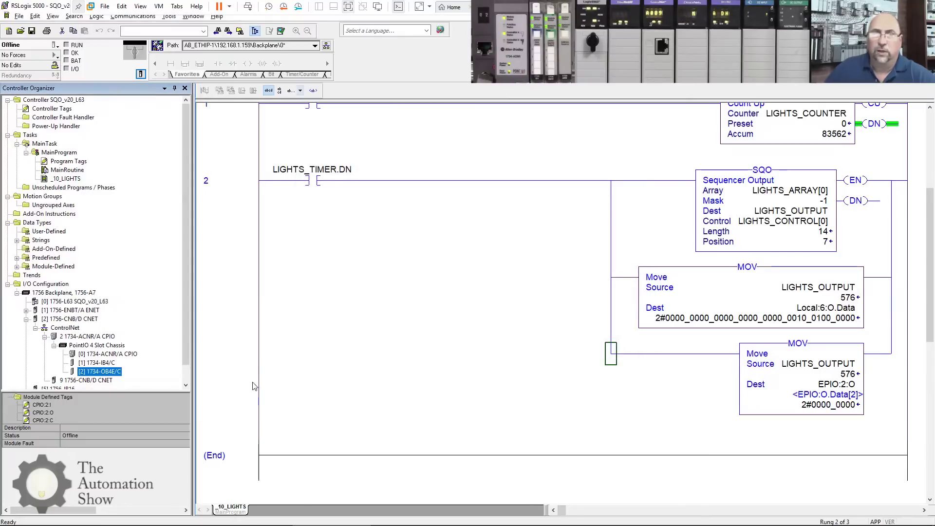
click(33, 31)
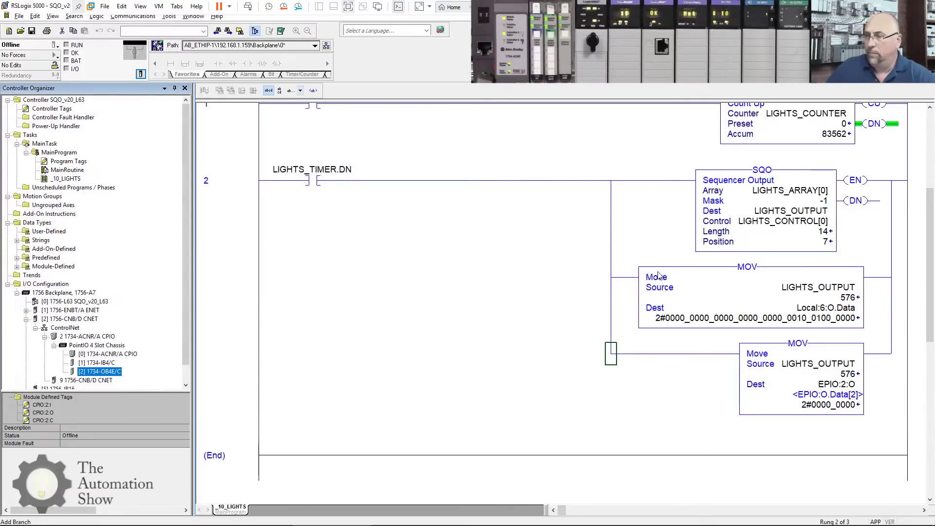
Add a new branch level on rung 2 with a MOV sourcing LIGHTS_OUTPUT.
right_click(614, 358)
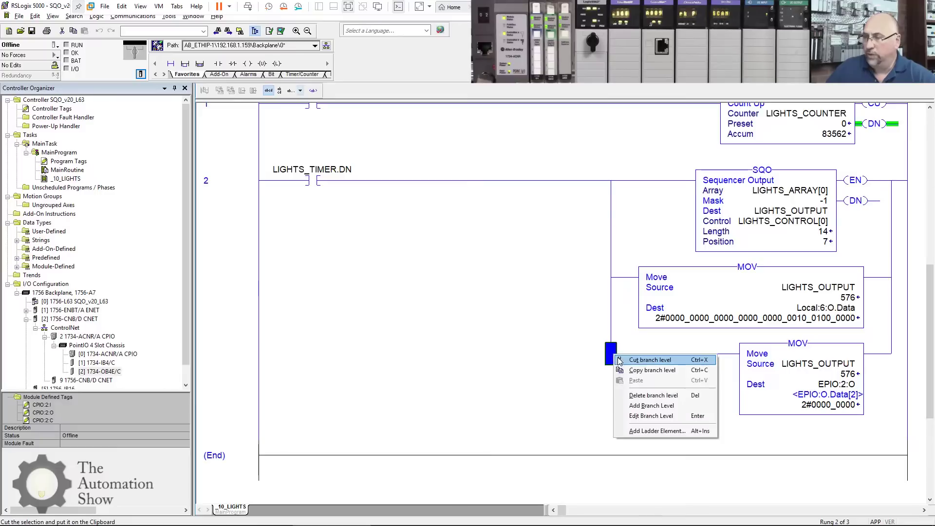
click(633, 407)
text(mov)
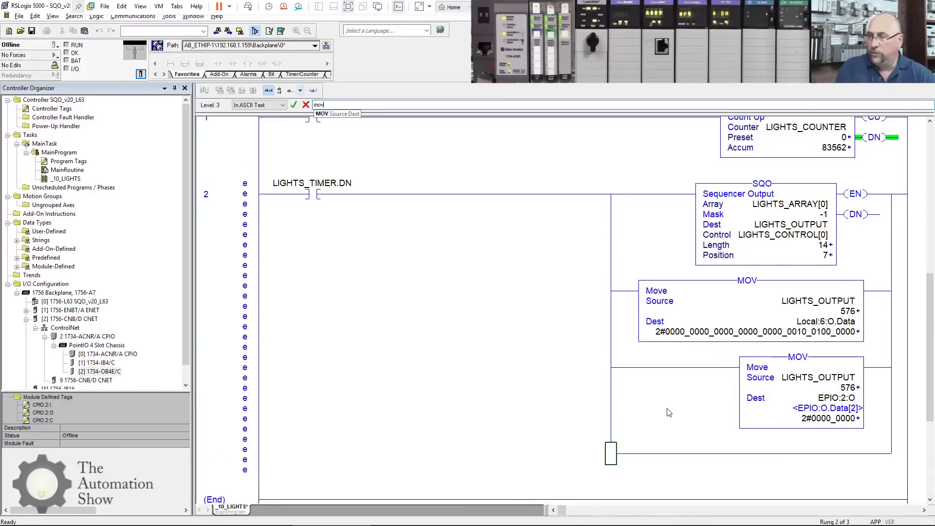
key(Return)
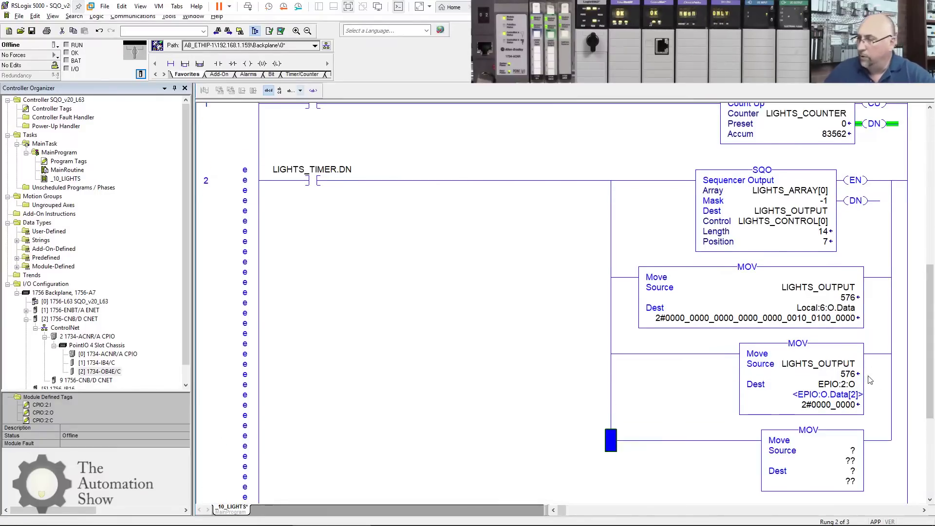
drag(819, 364, 848, 452)
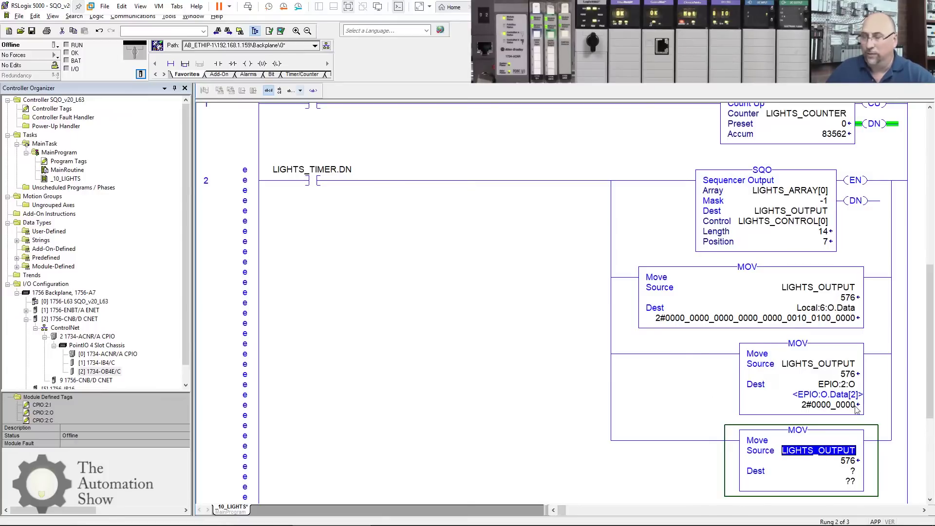
Set the new MOV's destination to CPIO:2:O and verify the routine.
double_click(853, 471)
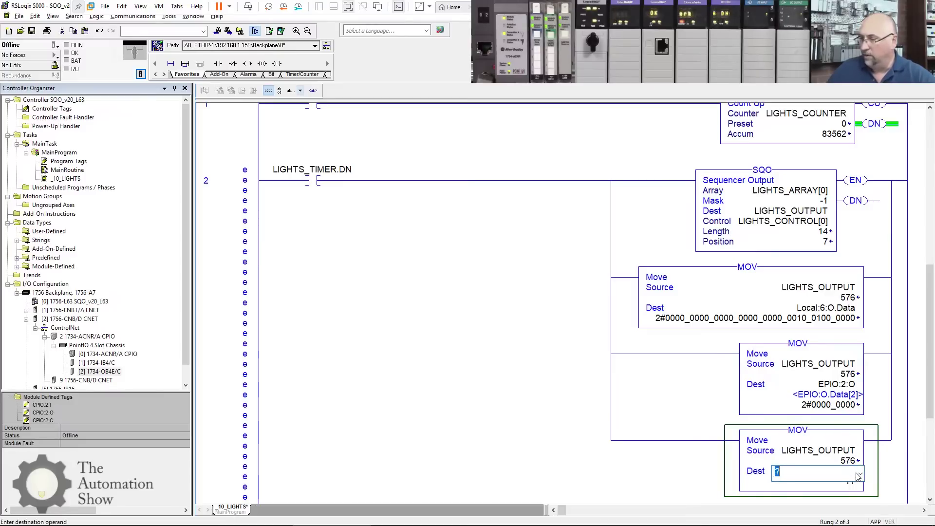
click(861, 475)
text(cpi)
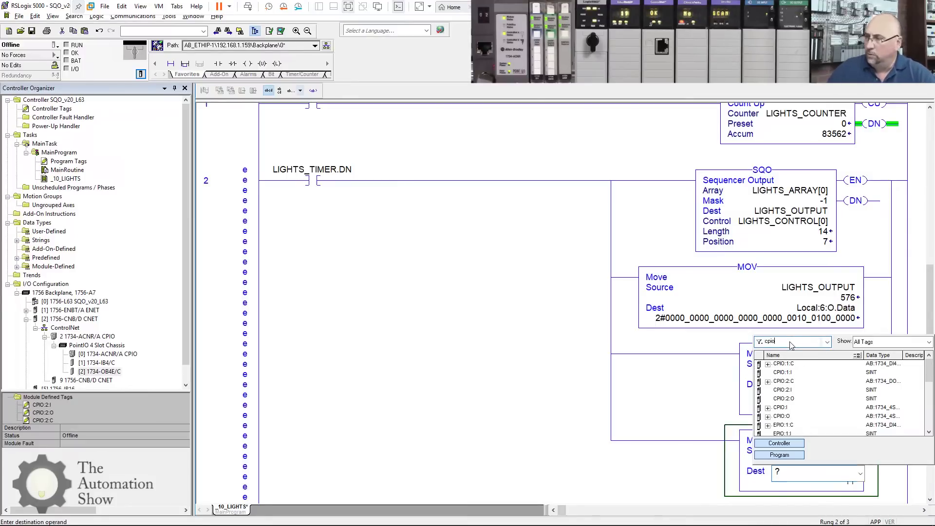
text(o)
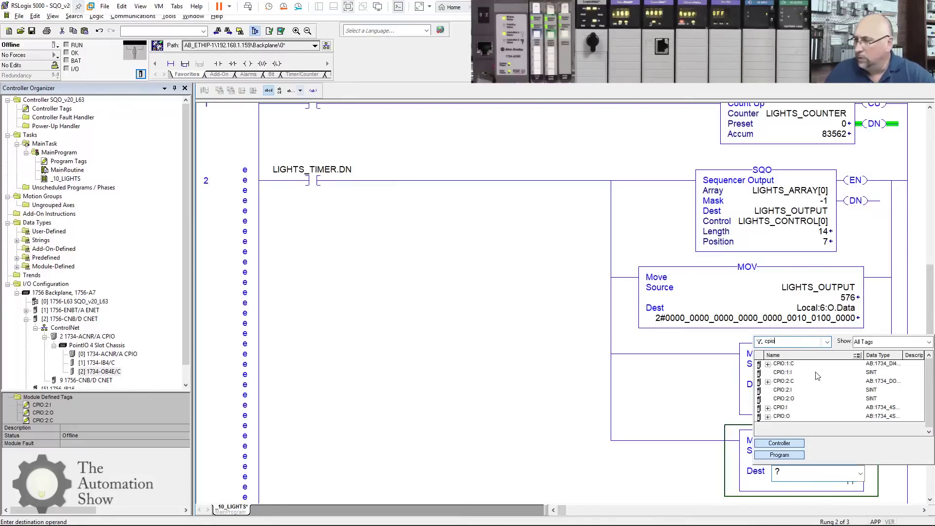
click(798, 398)
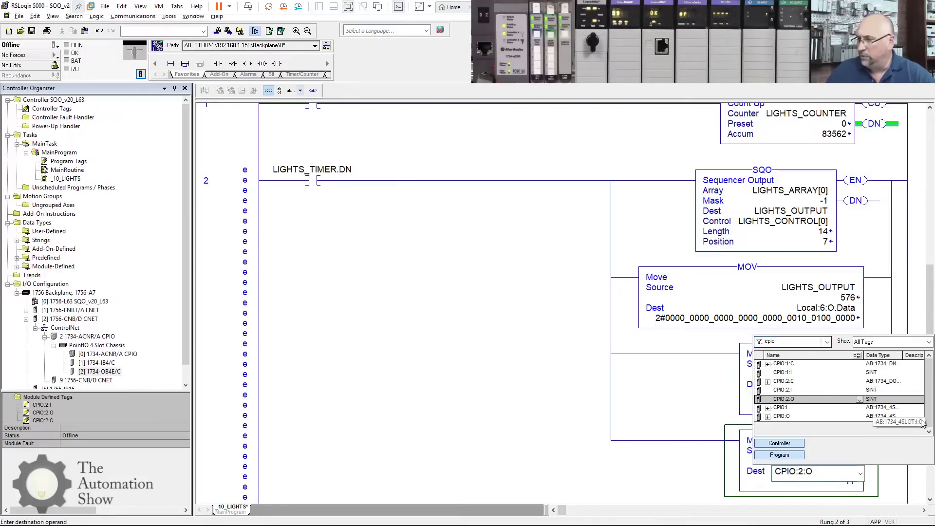
double_click(797, 397)
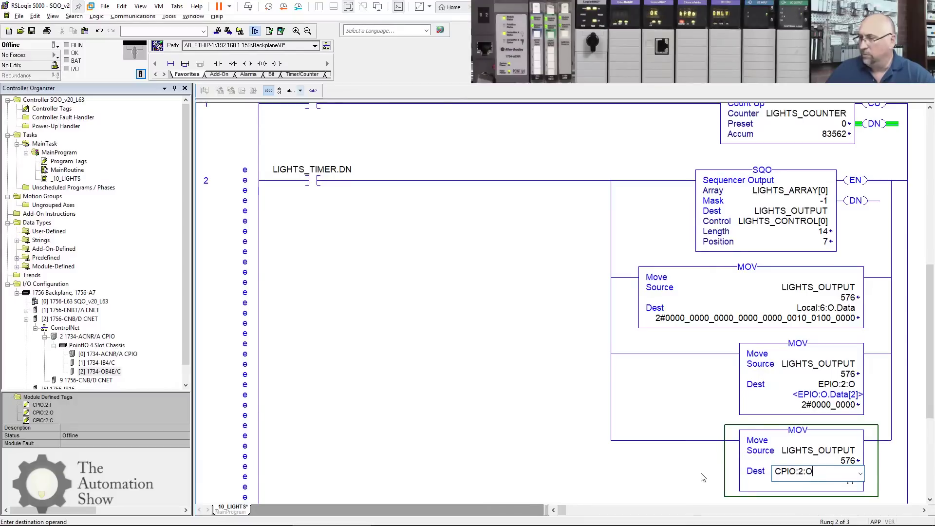
key(Return)
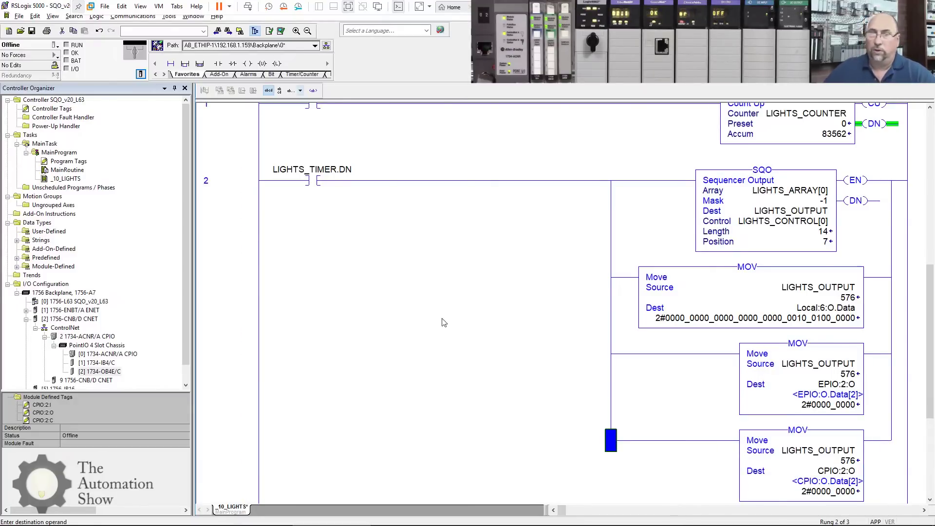
click(282, 32)
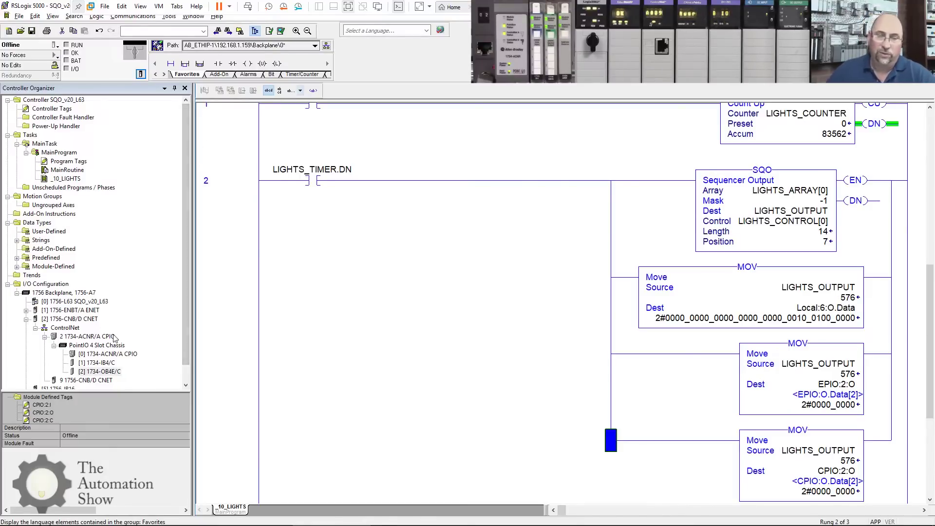
click(90, 320)
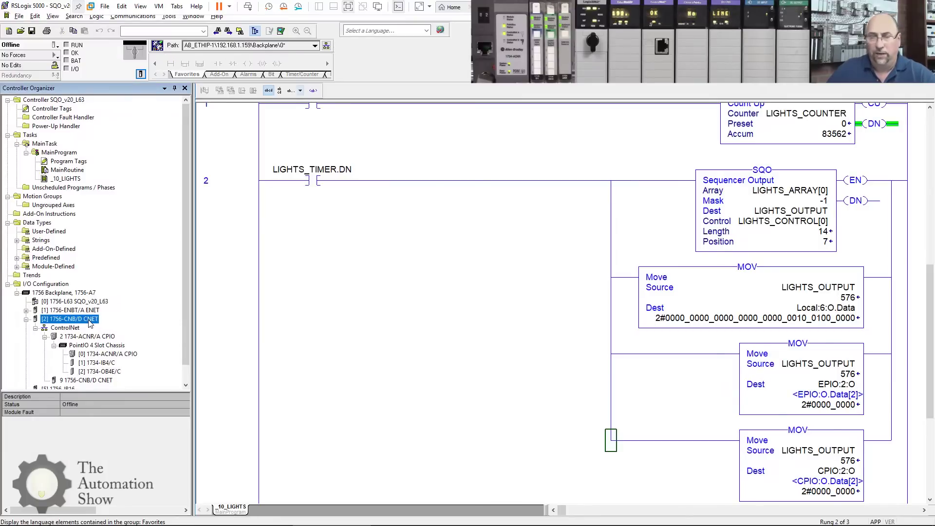
Enter a ControlNet file in CNET's RSNetWorx properties, declining the misspelled PIONCET.xc.
right_click(90, 321)
click(116, 414)
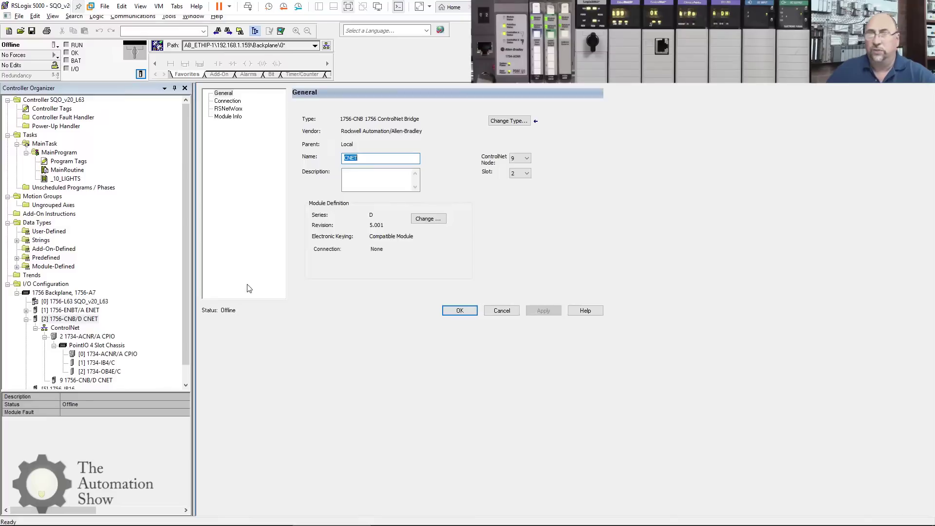
click(226, 108)
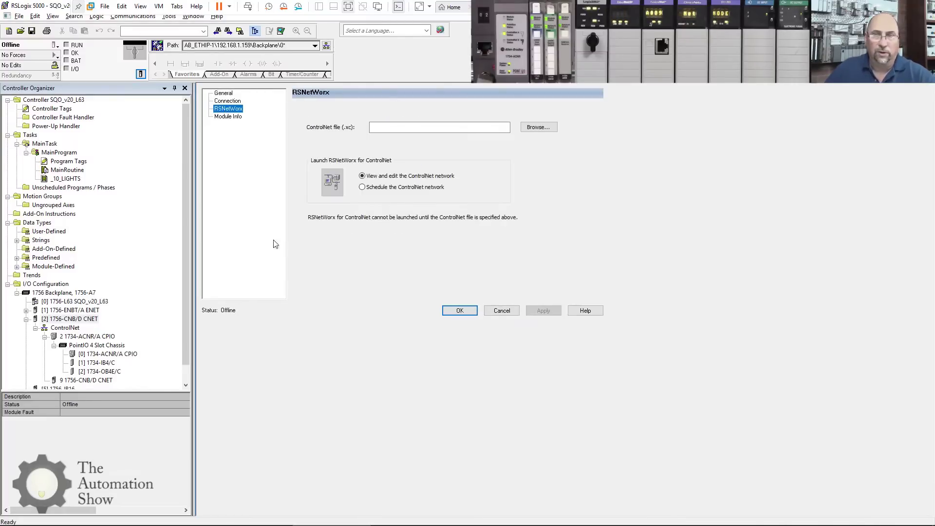
click(409, 127)
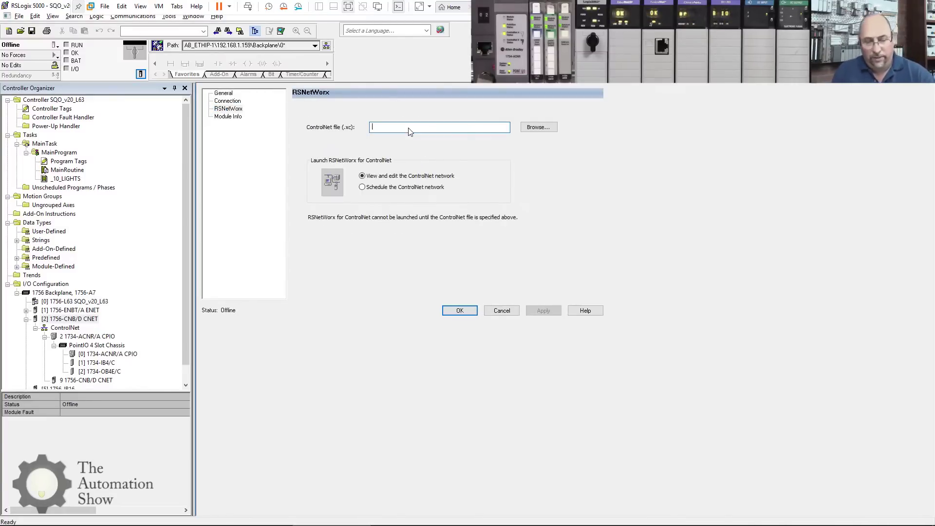
text(PIONCET)
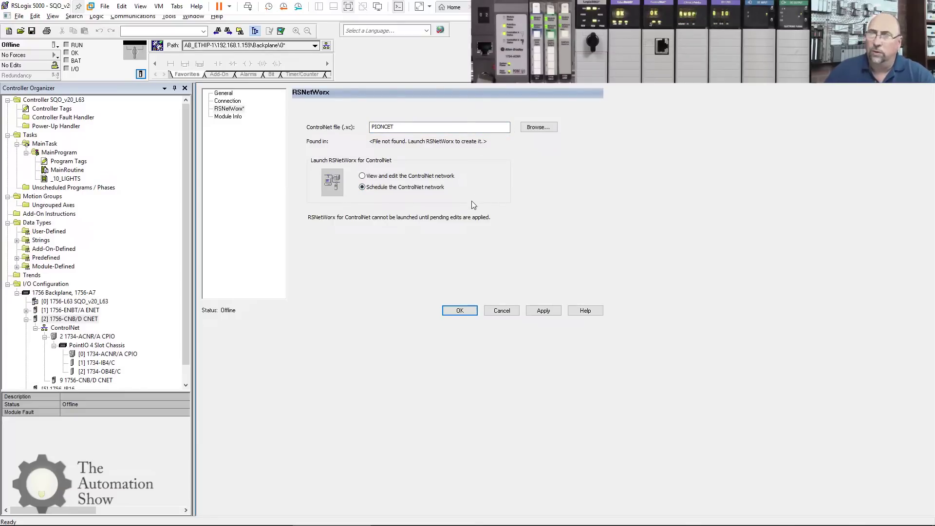
click(544, 311)
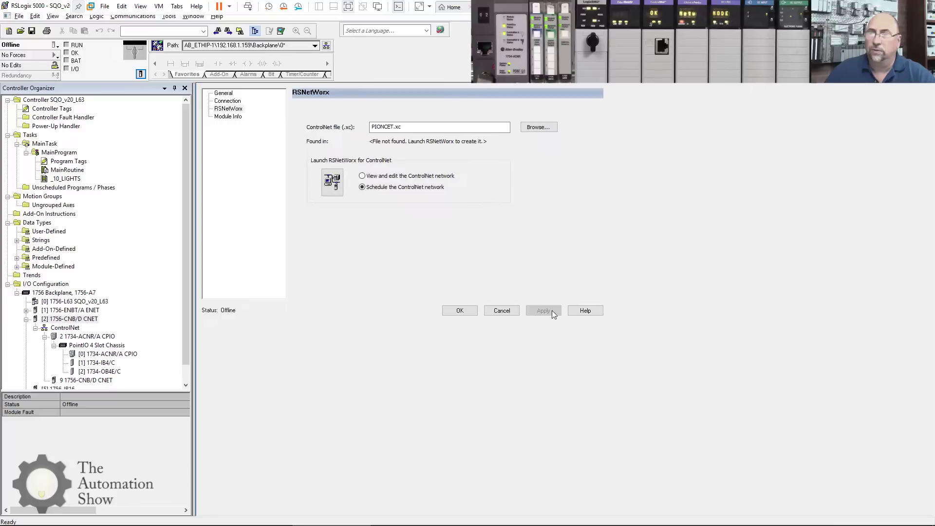
click(336, 180)
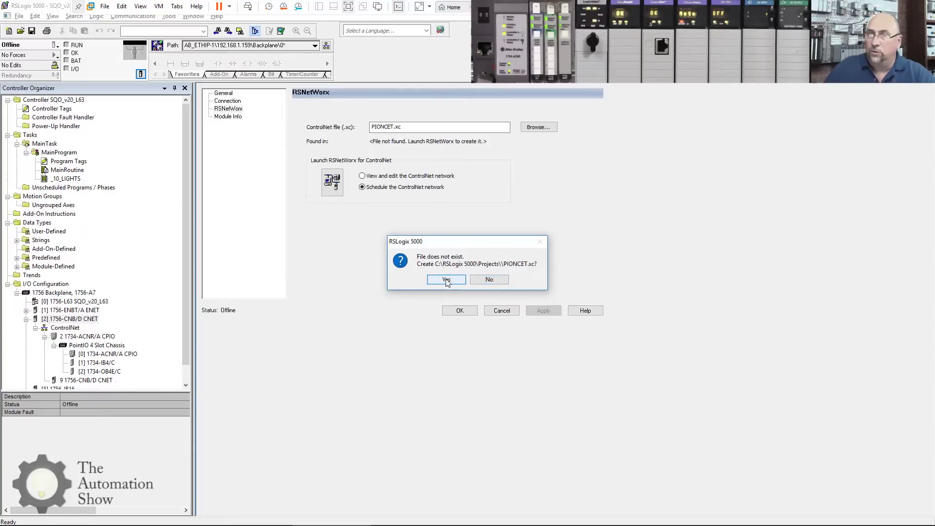
click(490, 279)
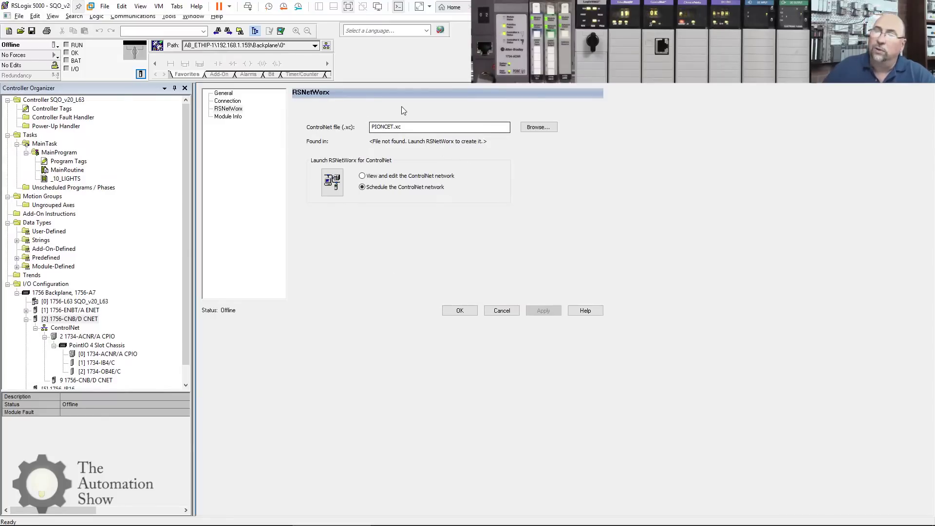
Correct the file name to PIOCNET.xc, apply, and agree to create it.
click(385, 126)
key(BackSpace)
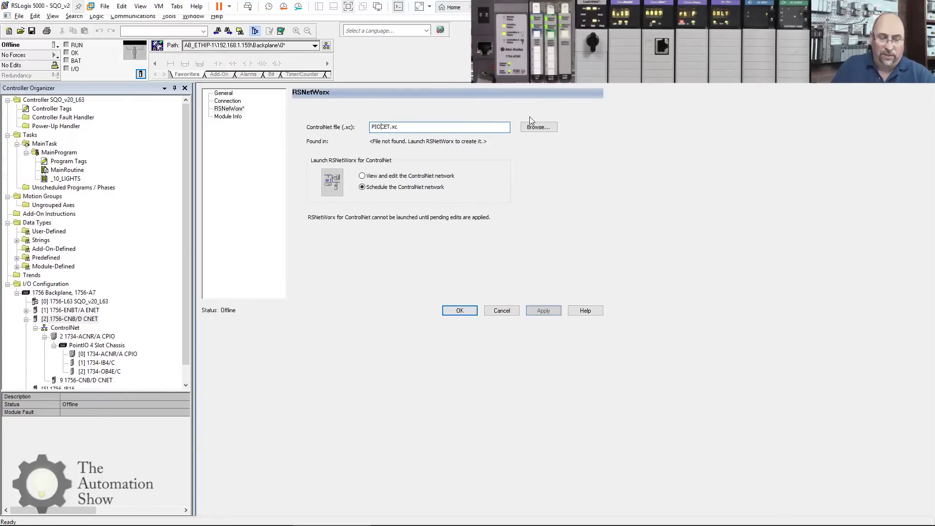
text(N)
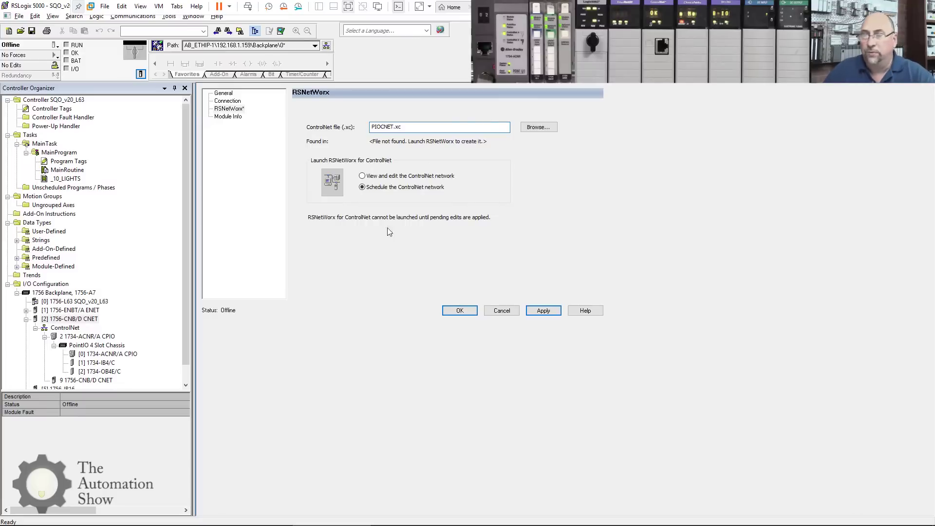
click(542, 311)
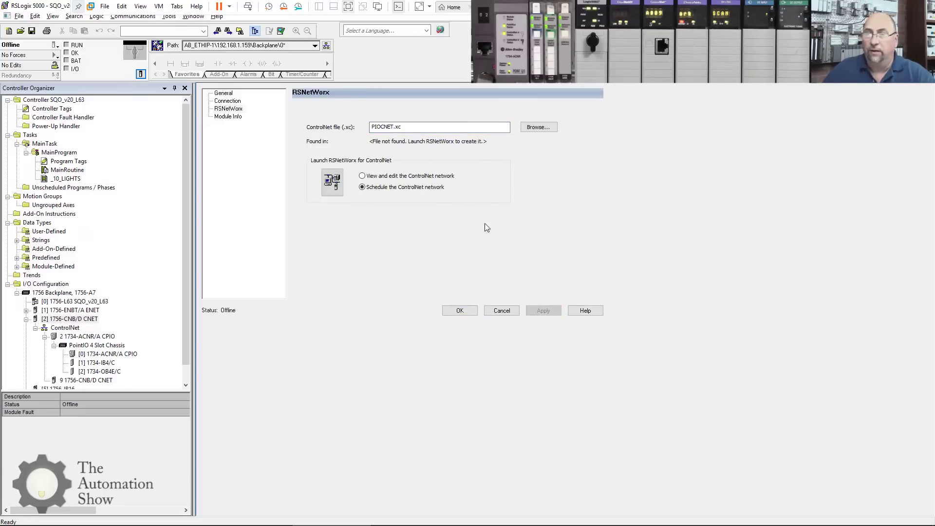
click(333, 182)
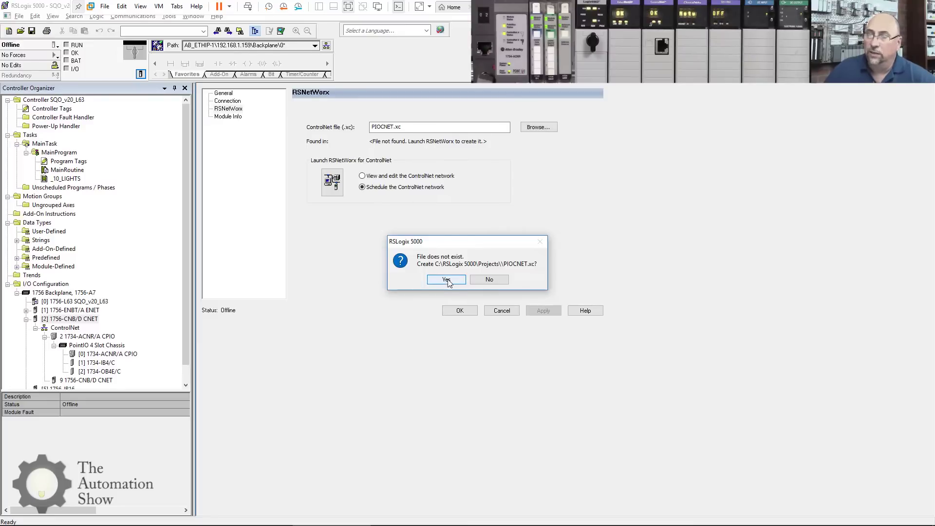
click(447, 279)
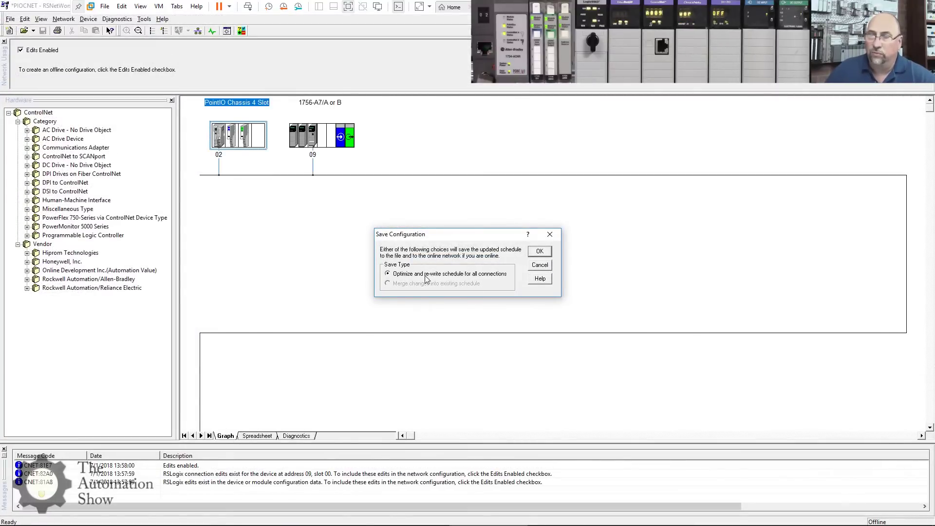
Save the optimized PIOCNET schedule for nodes 02 and 09 at 5 ms update time.
click(537, 252)
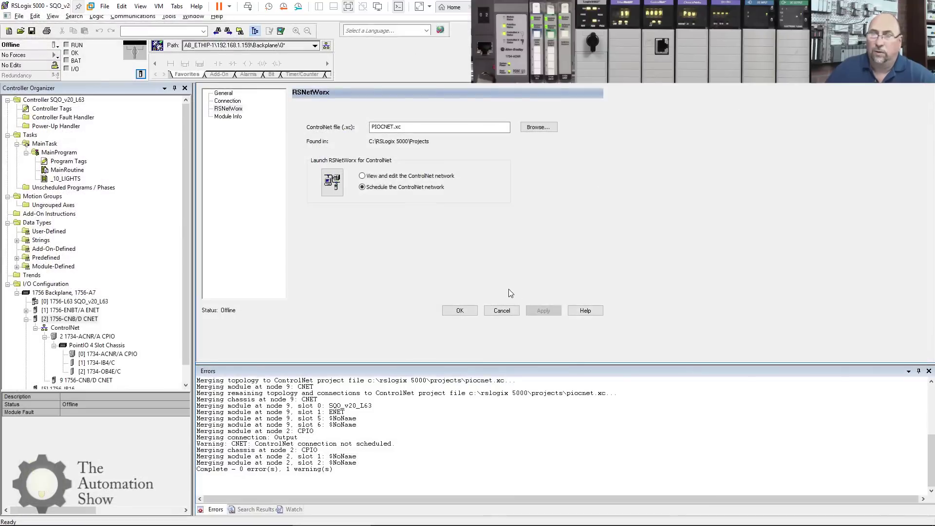
Download the project to the controller and return it to Remote Run mode.
click(467, 312)
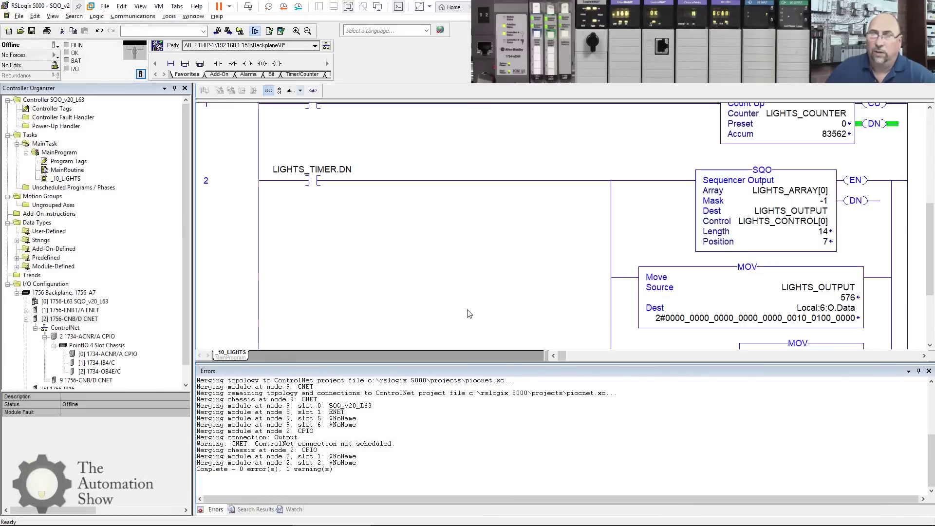
click(133, 16)
click(141, 73)
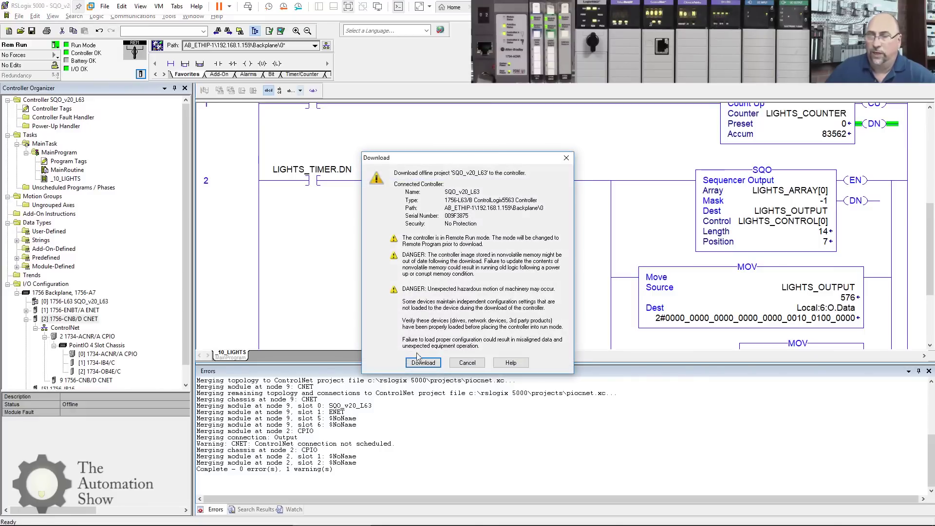
click(420, 361)
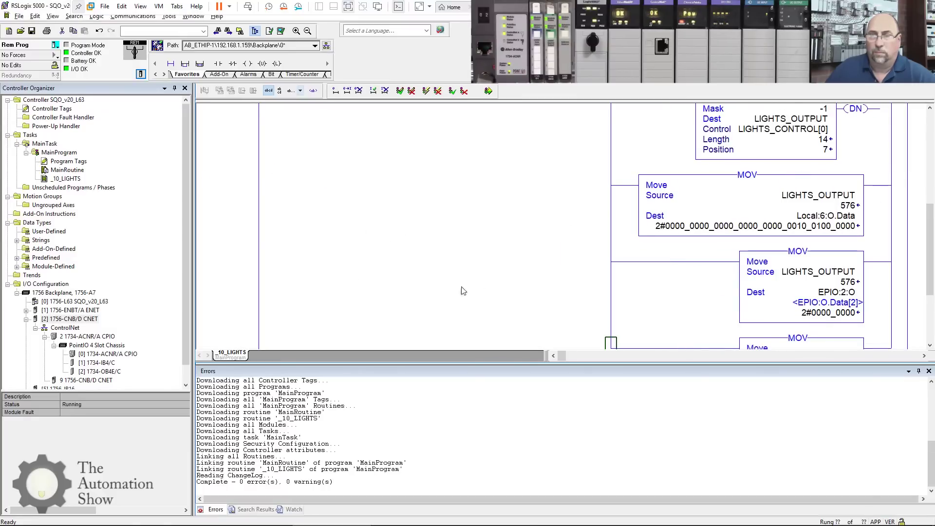
click(500, 288)
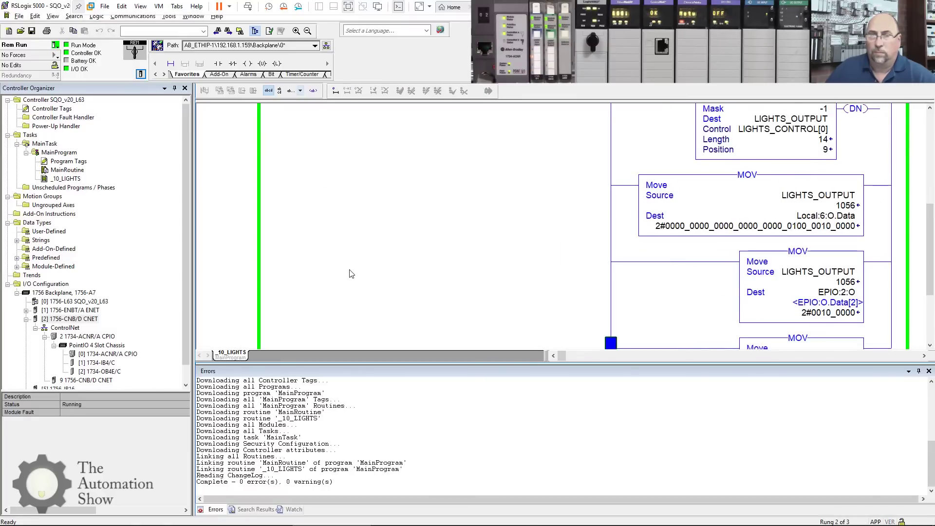